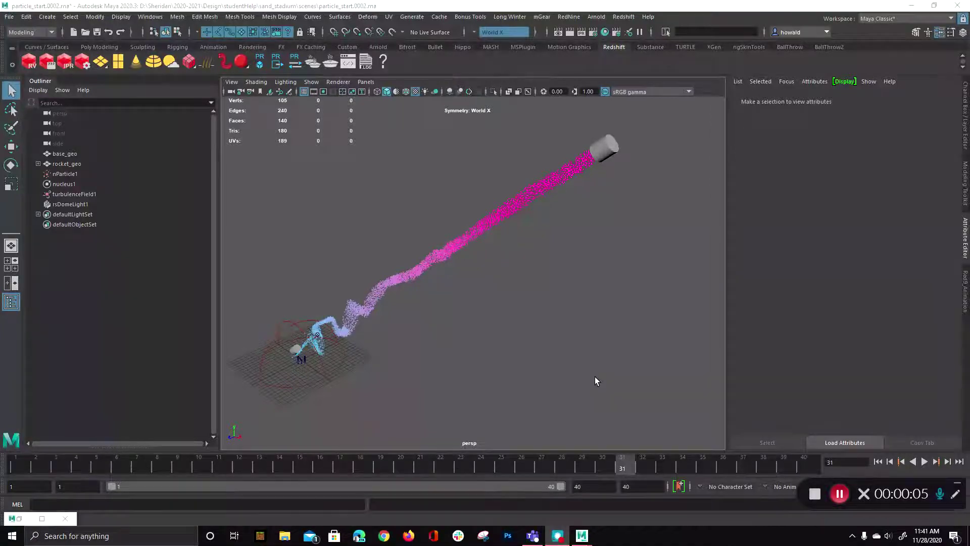
Rewind and replay the nParticle1 simulation from frame 1, stopping around frame 30.
click(457, 242)
click(675, 286)
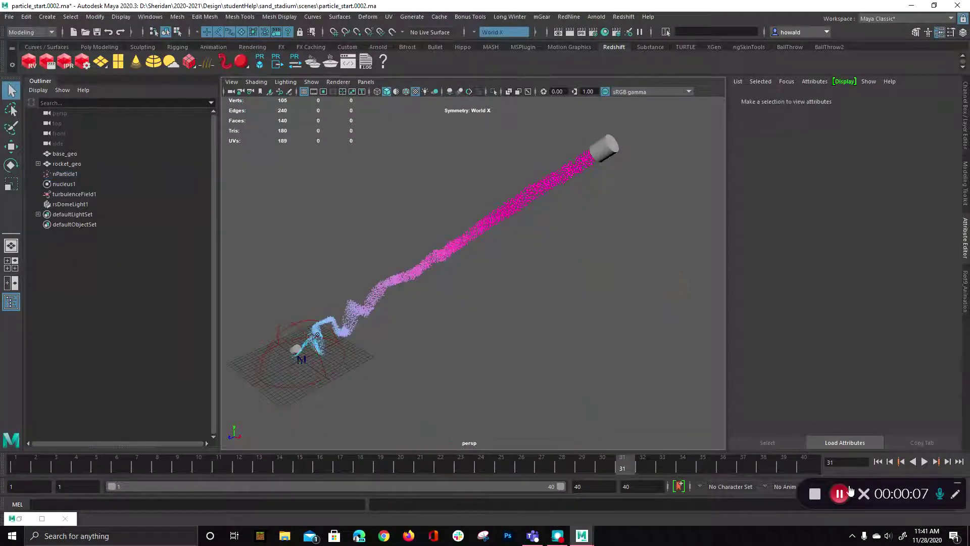
key(alt+shift+v)
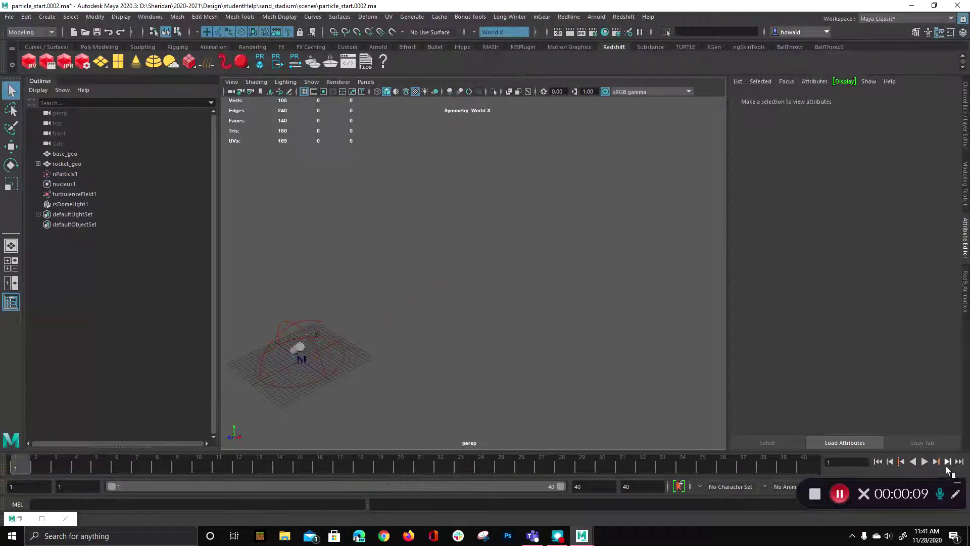
click(928, 462)
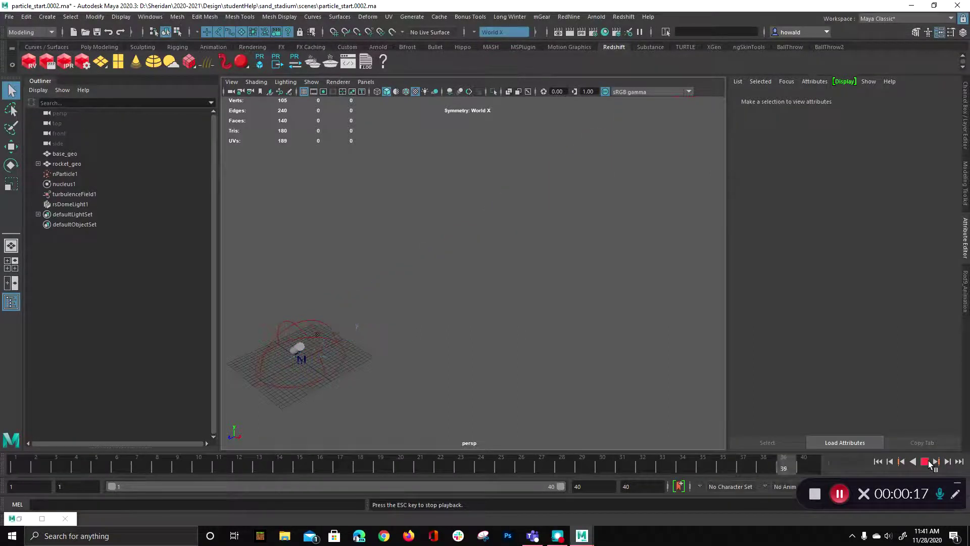
click(925, 462)
click(924, 462)
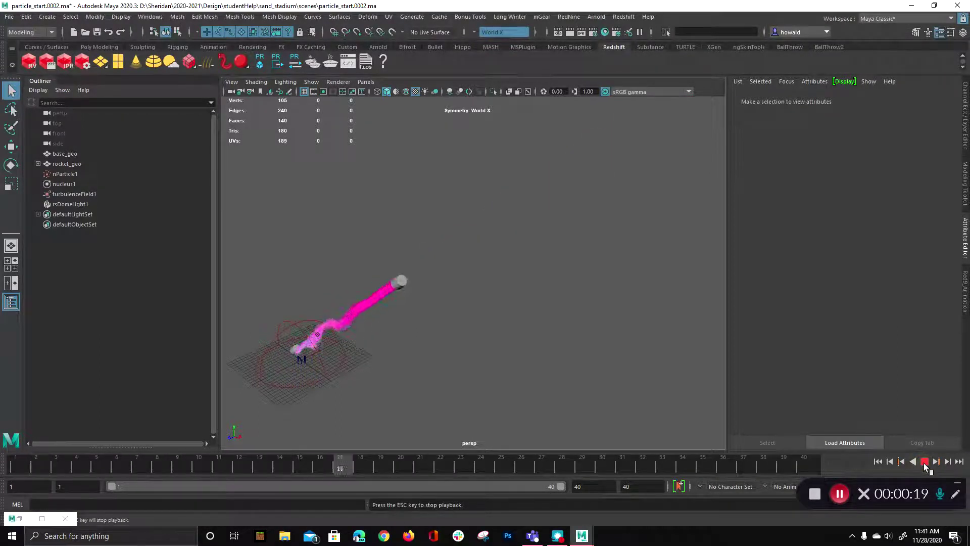
click(925, 462)
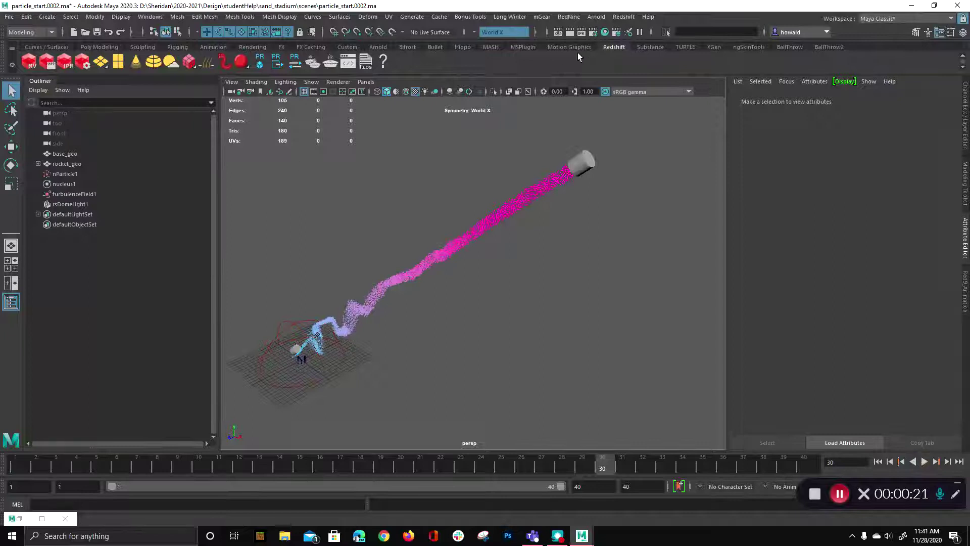
Start a Redshift render, replay and scrub the timeline to re-render frames, then move the window aside.
click(66, 62)
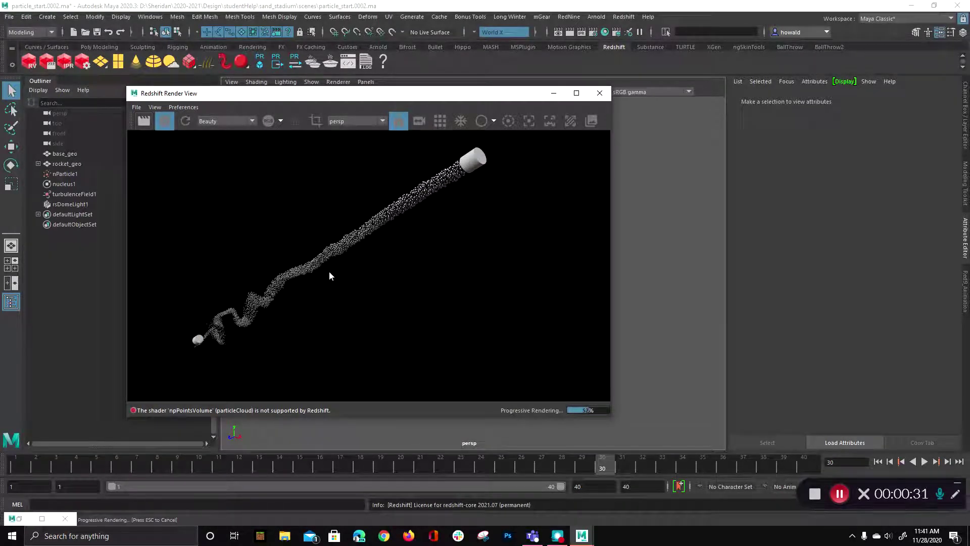
click(925, 462)
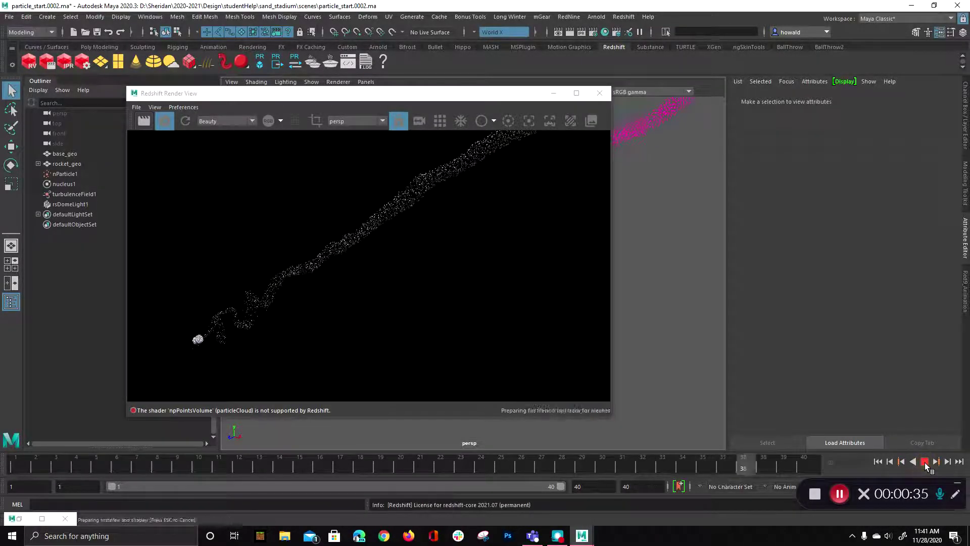
click(925, 462)
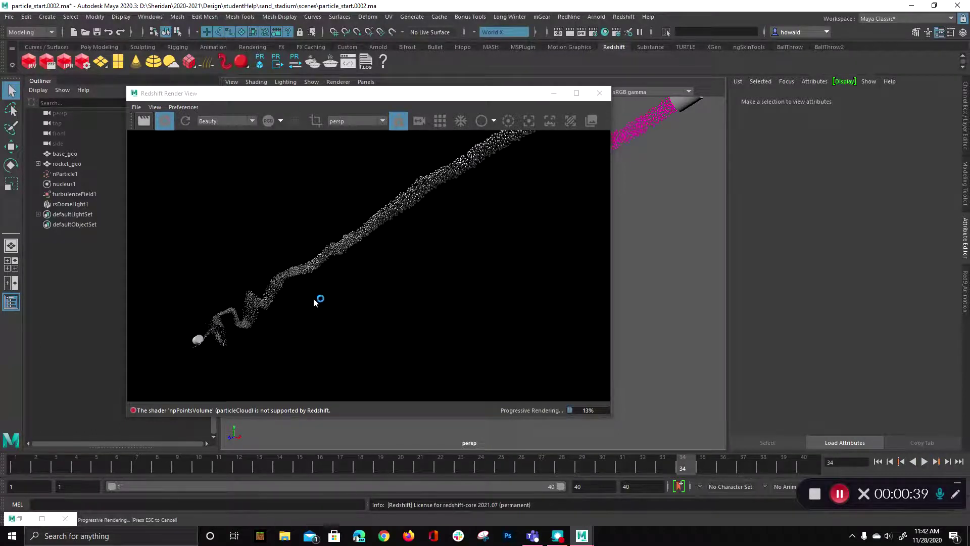
drag(144, 467, 763, 469)
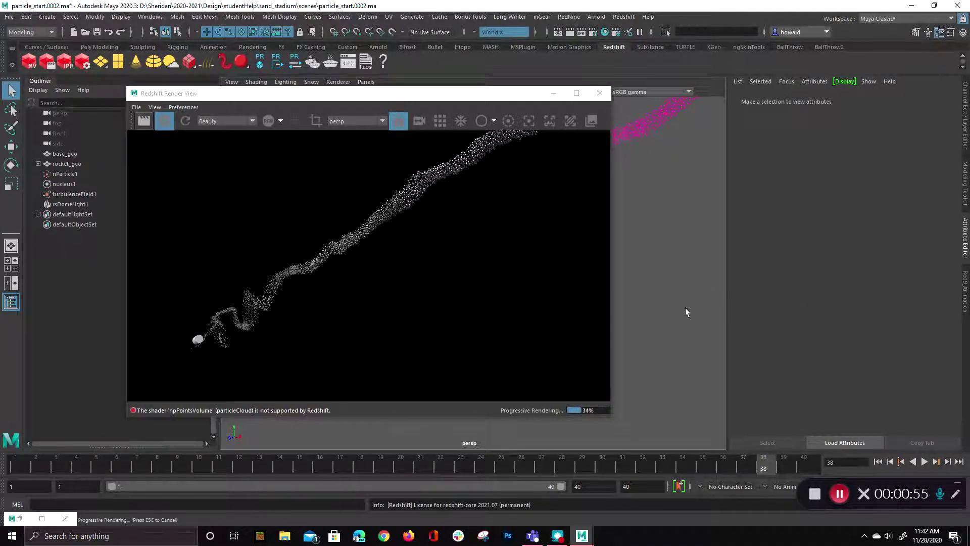
click(544, 98)
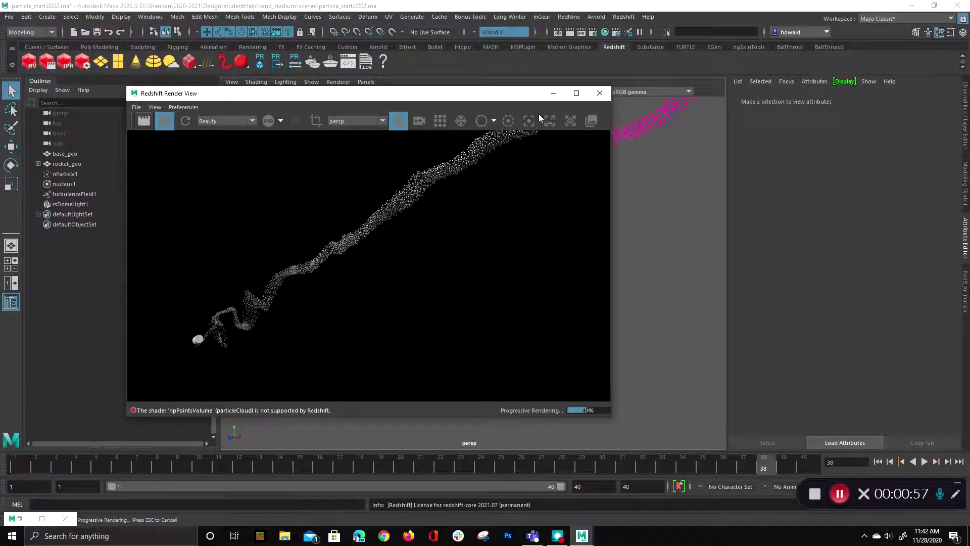
drag(514, 99, 340, 179)
Select the nParticle1 trail and bring up its new material assignment options.
drag(485, 193, 566, 259)
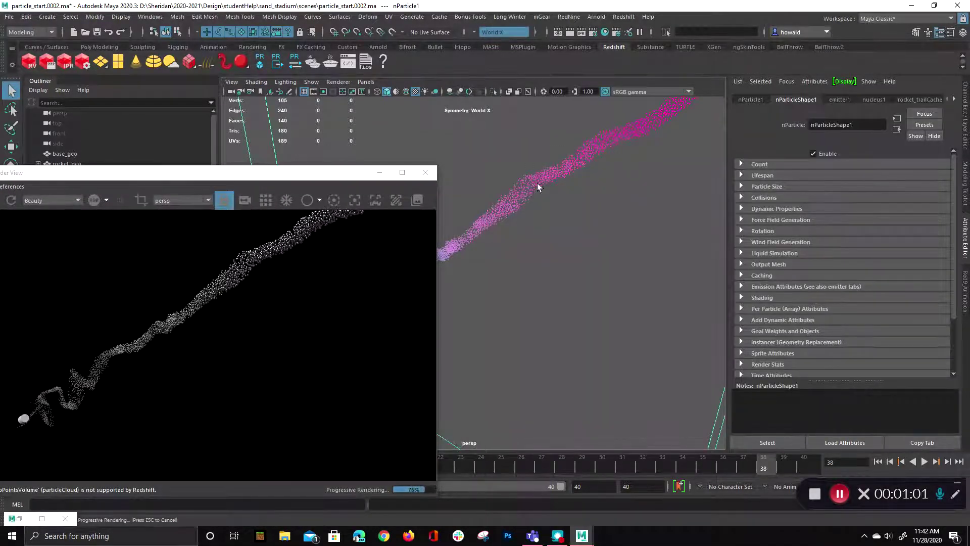
right_click(520, 193)
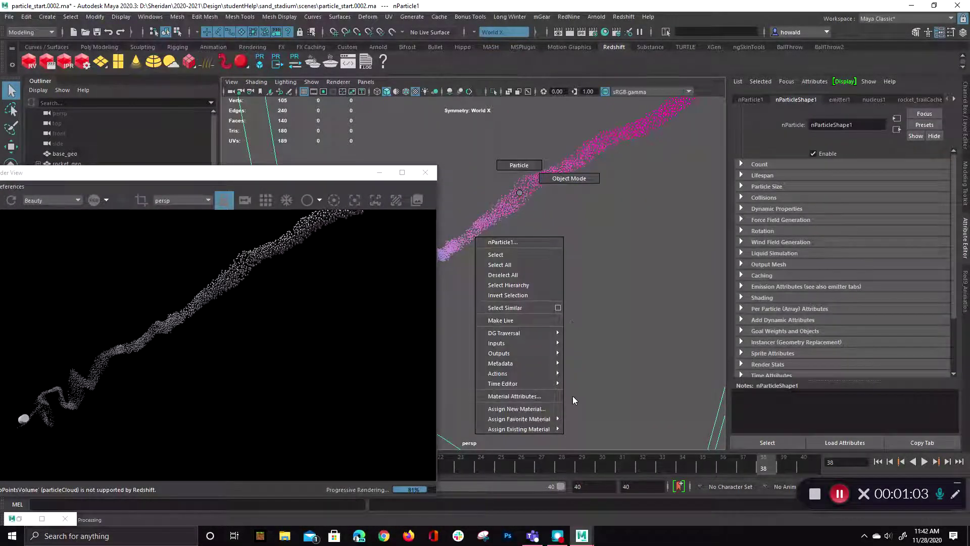
mouse_move(537, 420)
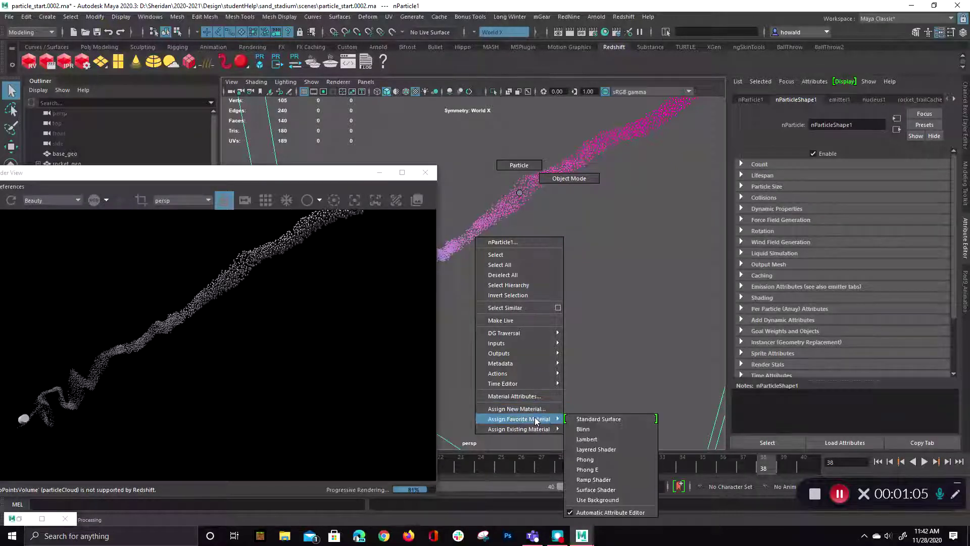
click(526, 409)
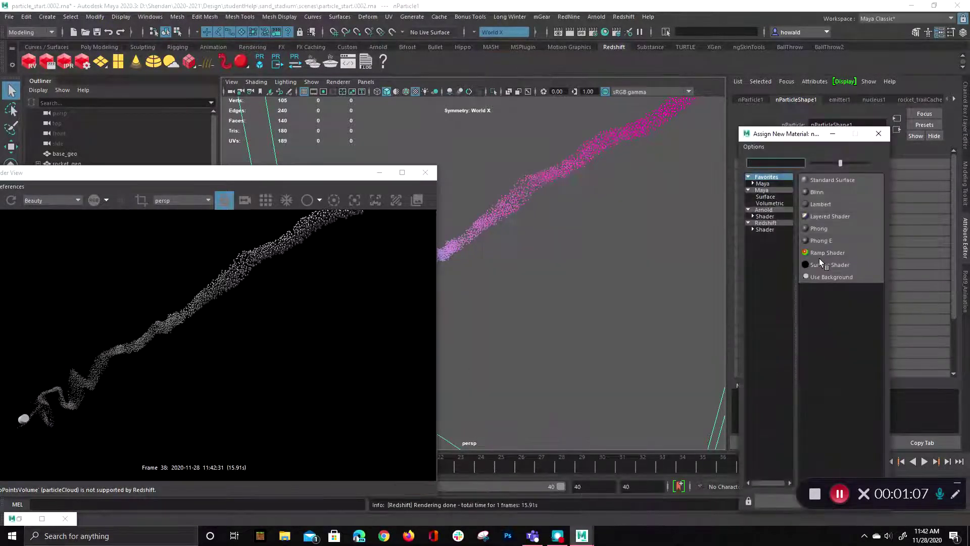
In Hypershade, clear the graph and create a RedshiftMaterial node, rsMaterial1.
click(604, 32)
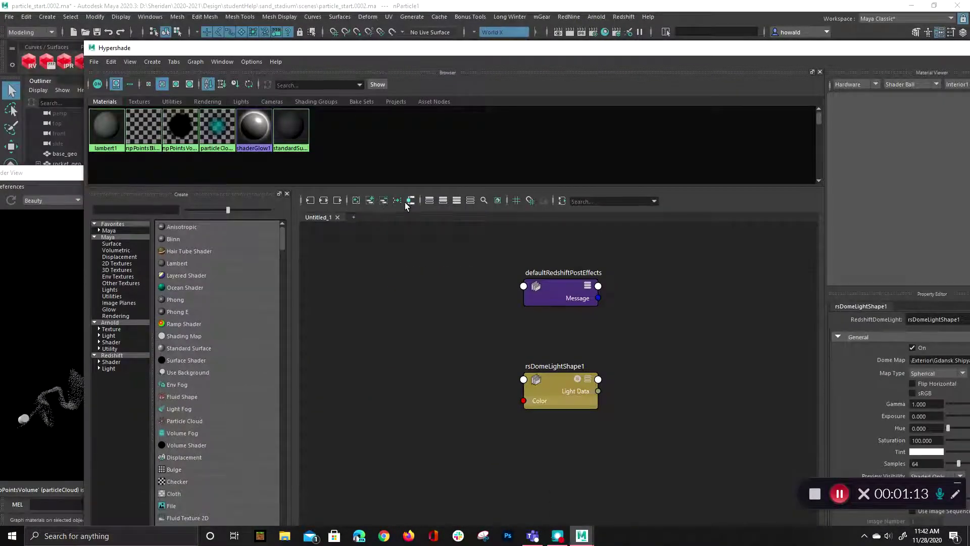
click(356, 200)
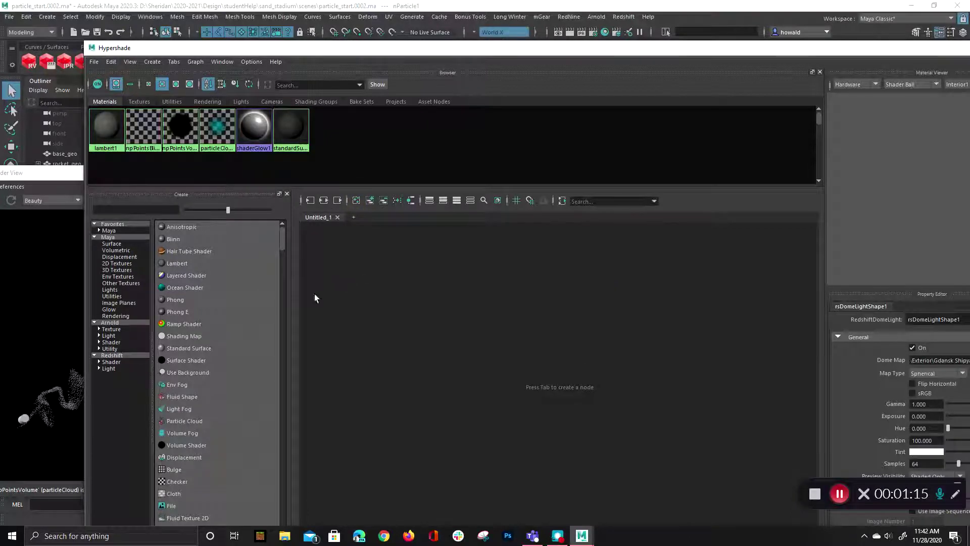
click(128, 354)
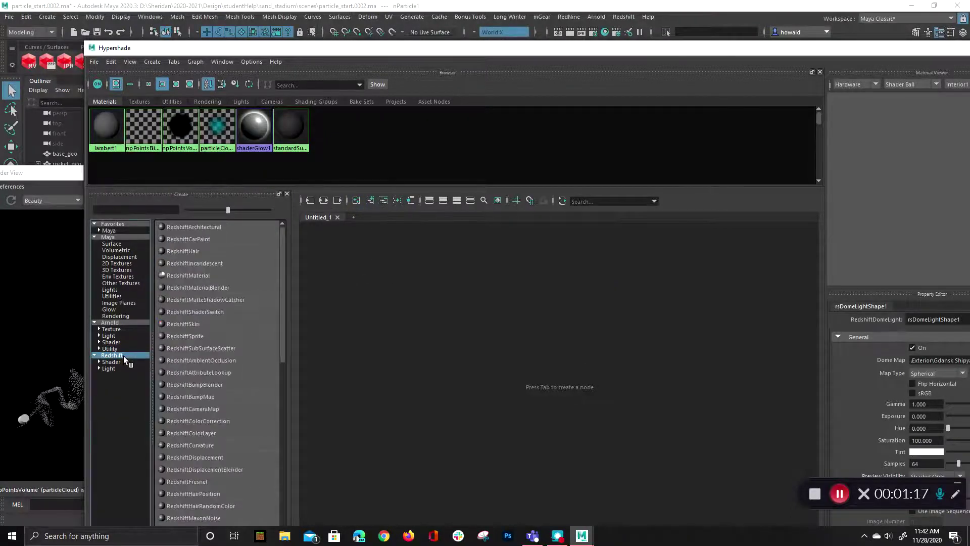
click(216, 274)
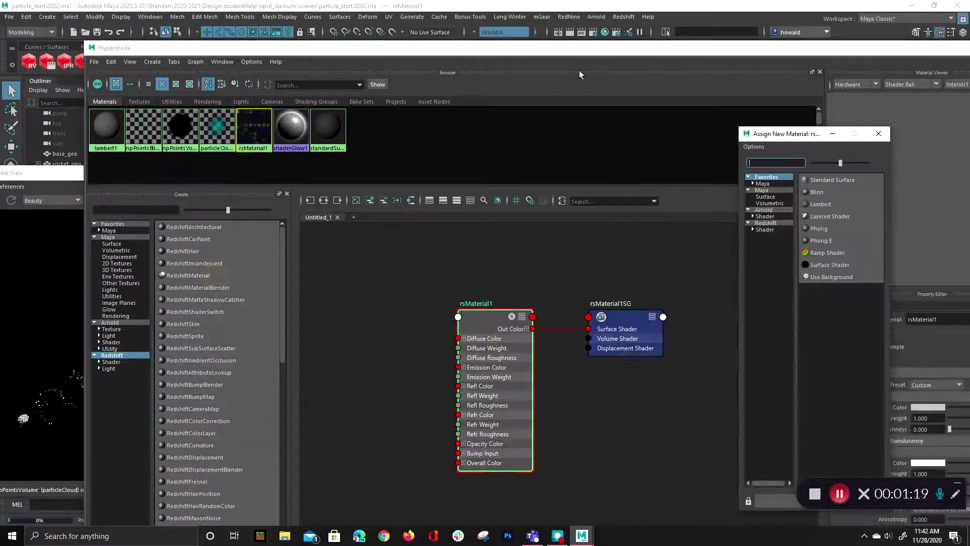
Assign rsMaterial1 to the selected nParticle1 particles in the viewport.
drag(575, 53, 968, 76)
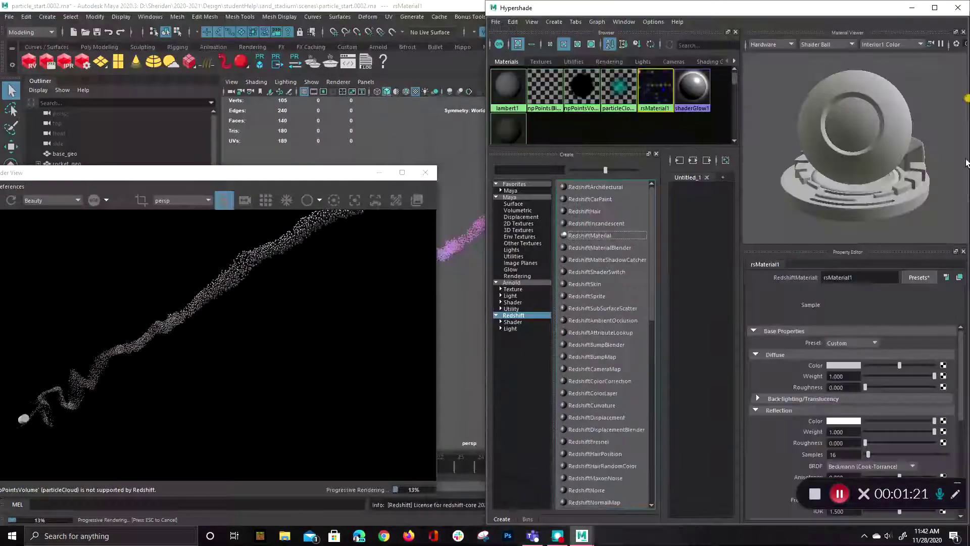
drag(817, 11, 362, 217)
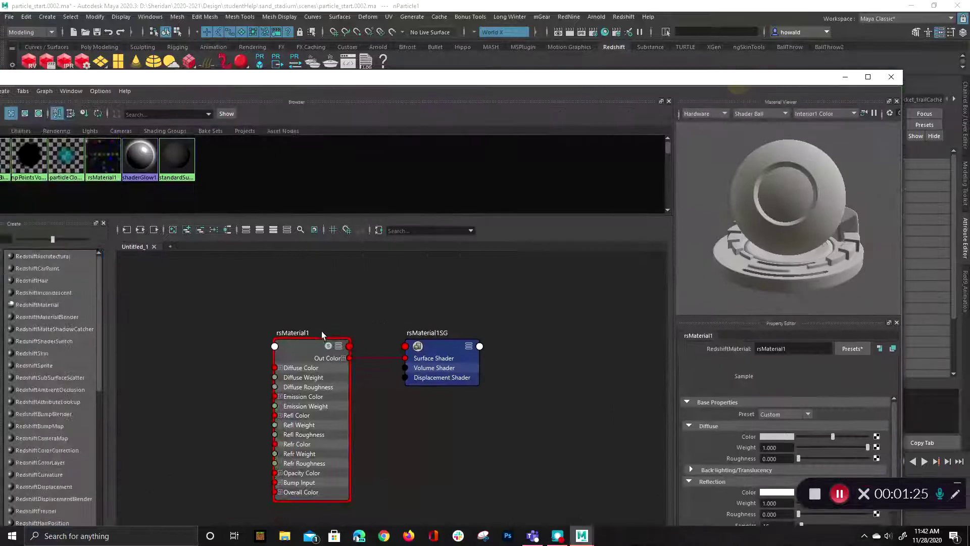
right_drag(299, 341, 320, 314)
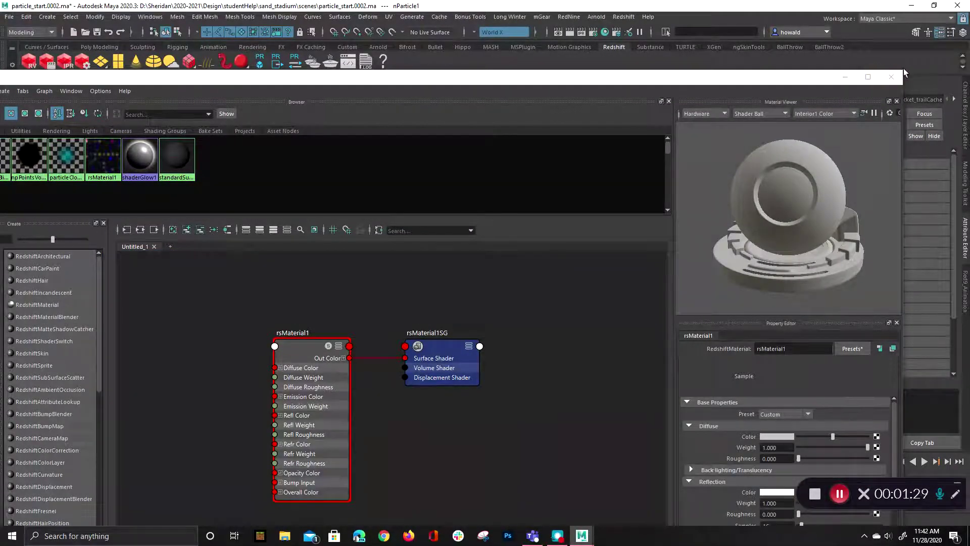
drag(904, 68, 674, 189)
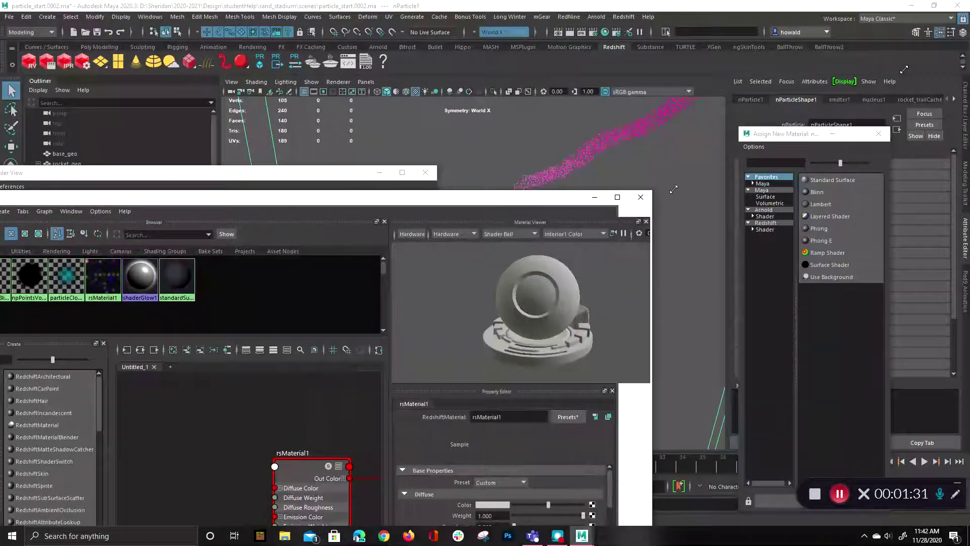
double_click(512, 199)
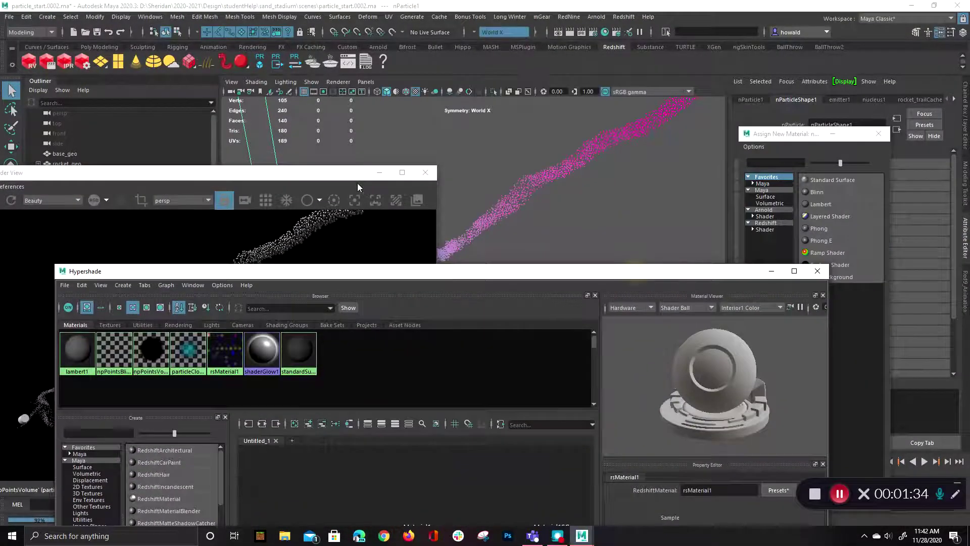
Re-render frame 38 with rsMaterial1 in Redshift Render View, then bring Hypershade back forward.
drag(357, 172, 595, 91)
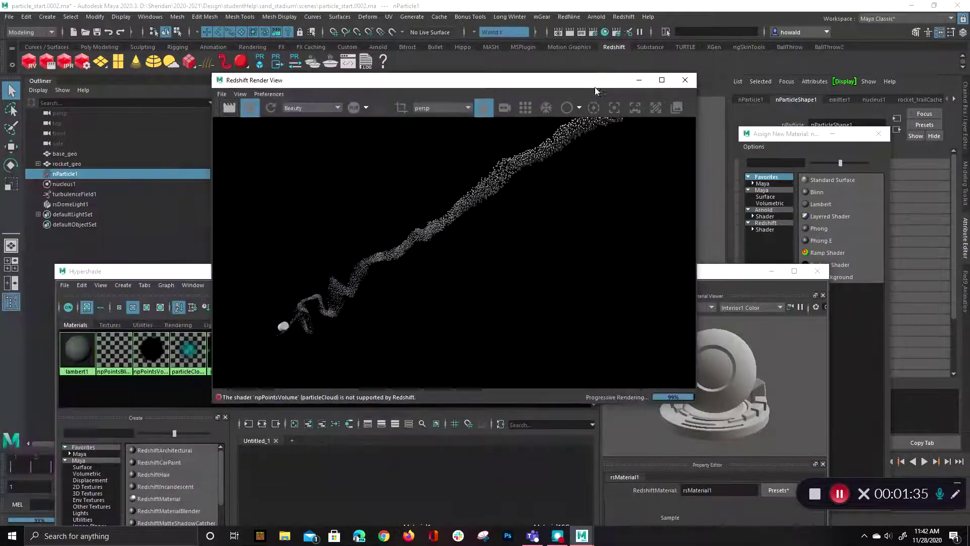
click(229, 107)
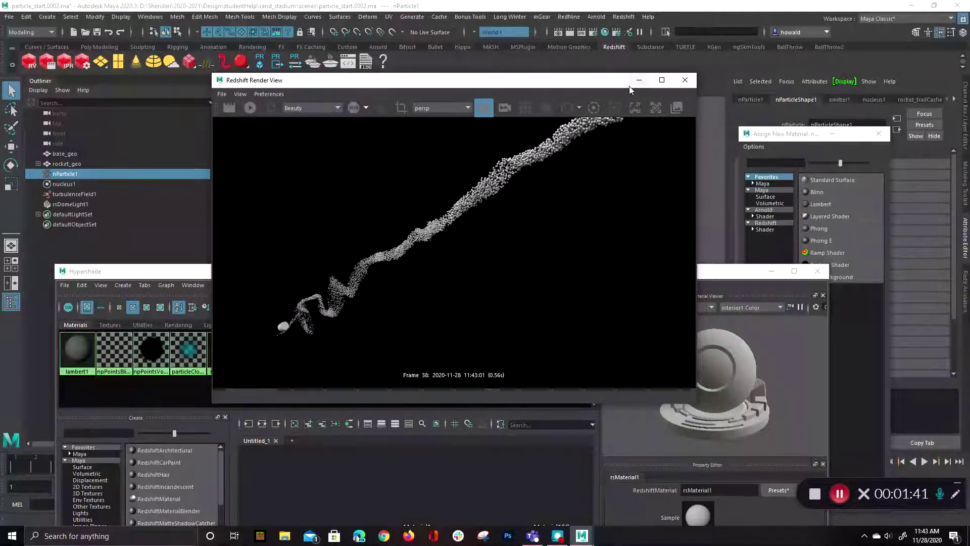
drag(631, 80, 856, 23)
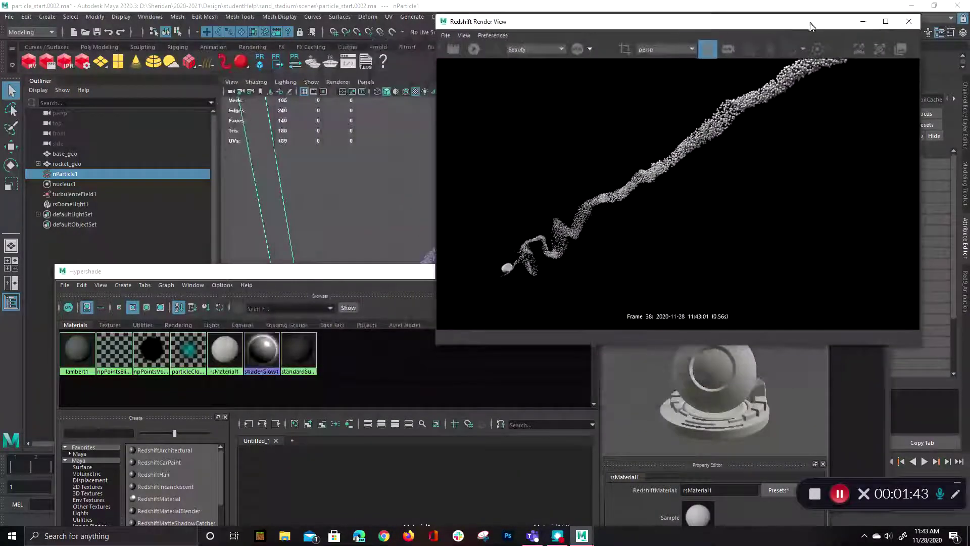
mouse_move(404, 279)
mouse_down()
mouse_move(419, 105)
mouse_move(395, 67)
mouse_up()
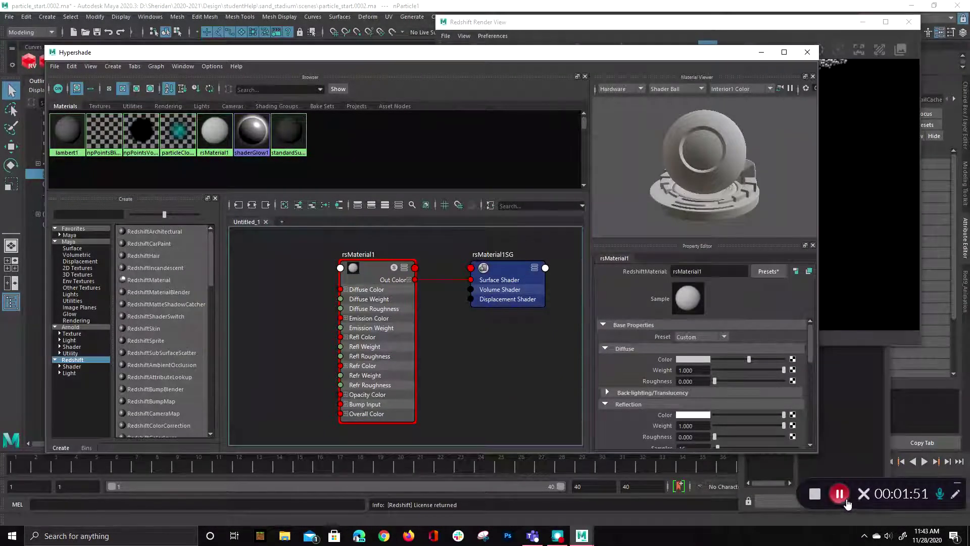
click(263, 307)
Create a RedshiftUserDataColor node, rsUserDataColor1, and arrange it beside rsMaterial1 and rsMaterial1SG.
key(Tab)
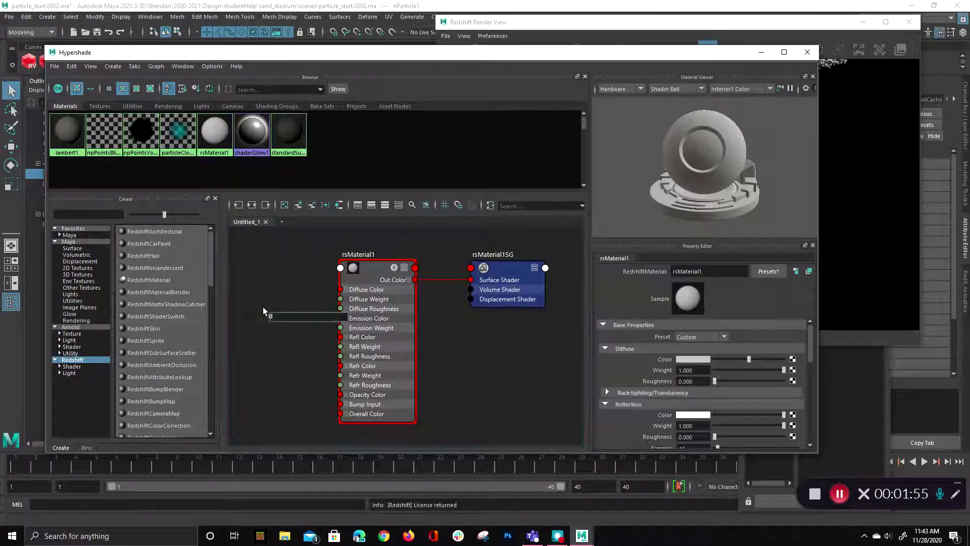
text(data)
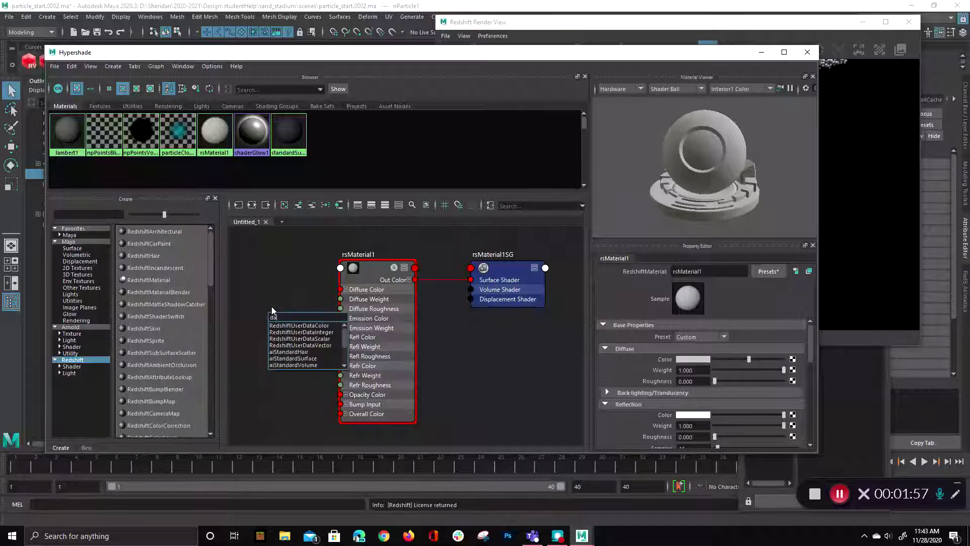
click(320, 326)
drag(512, 264, 568, 245)
drag(399, 272, 460, 266)
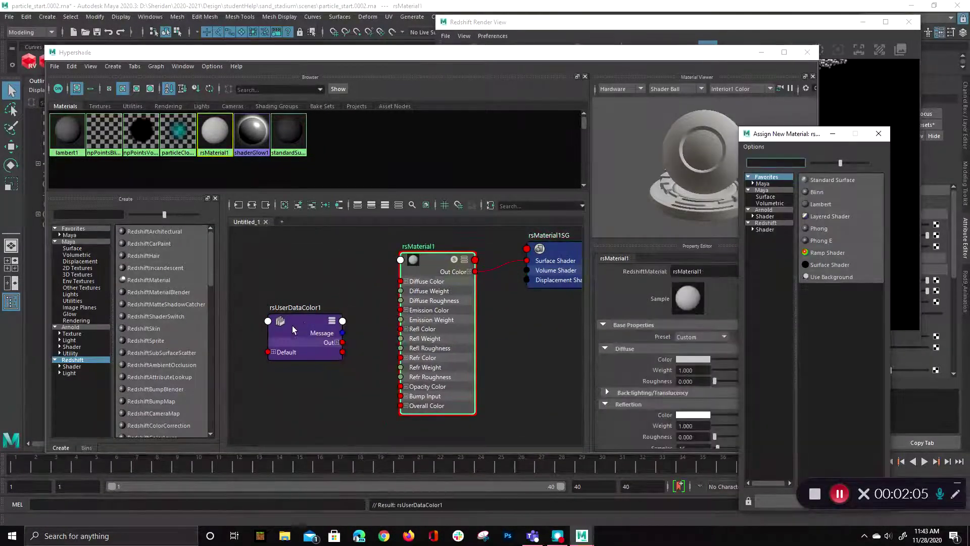
click(293, 330)
scroll(354, 369, down, 2)
alt+middle_drag(353, 368, 359, 349)
drag(320, 340, 279, 326)
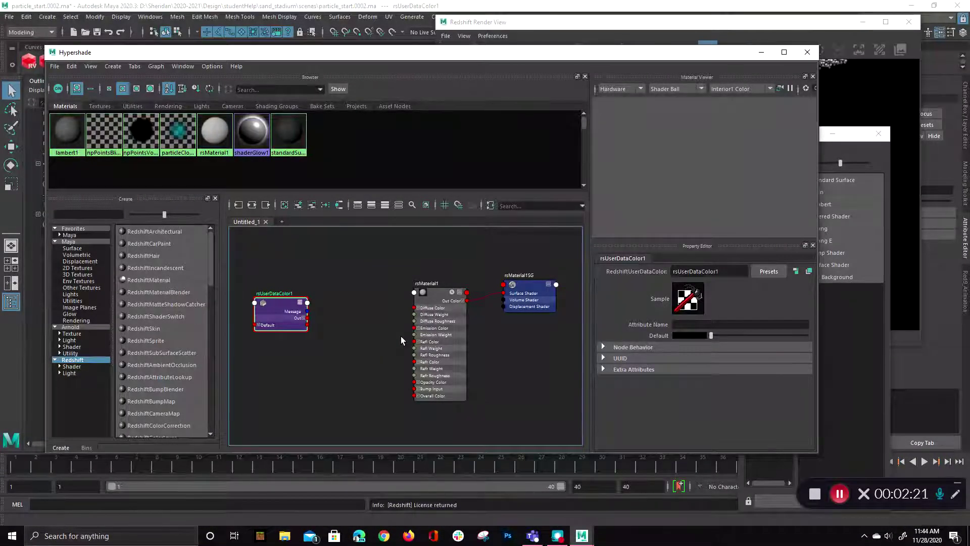
scroll(357, 324, up, 2)
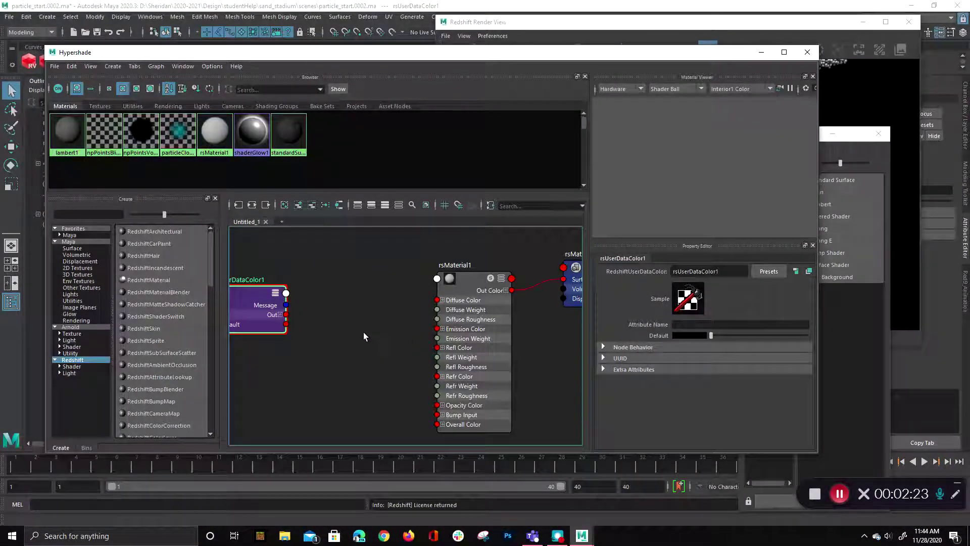
scroll(377, 319, up, 3)
drag(276, 293, 312, 287)
alt+middle_drag(405, 332, 382, 350)
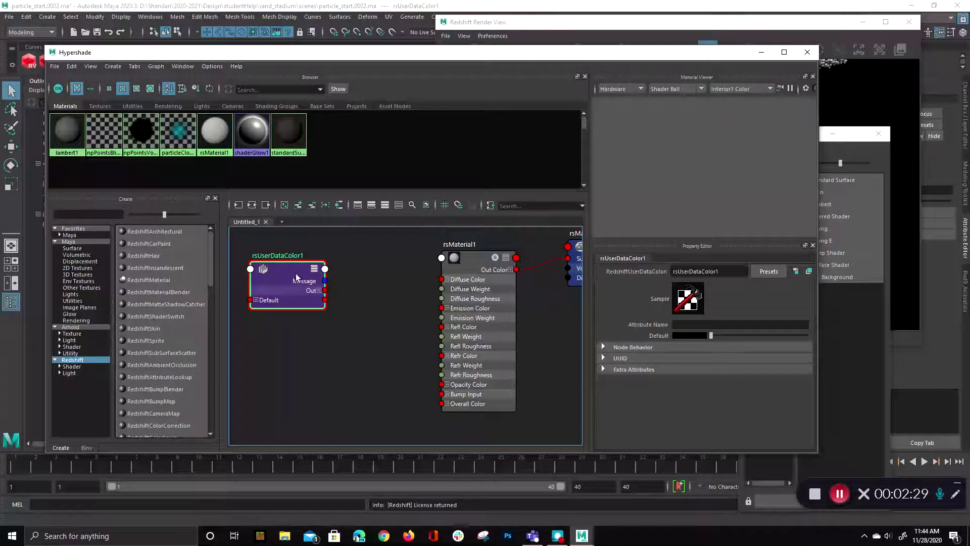
Set rsUserDataColor1's Attribute Name to rgbPP and wire it into rsMaterial1's Diffuse Color.
click(731, 323)
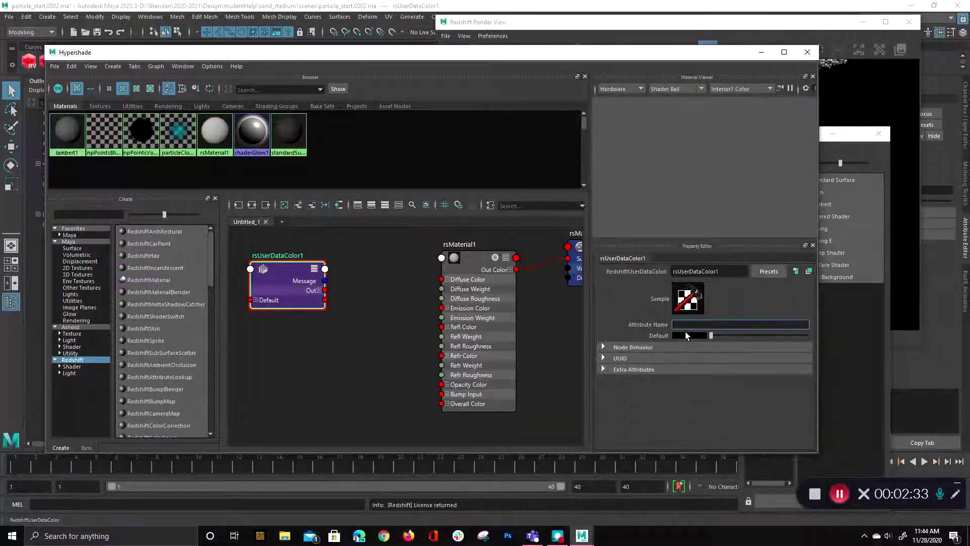
text(r)
key(BackSpace)
text(rg)
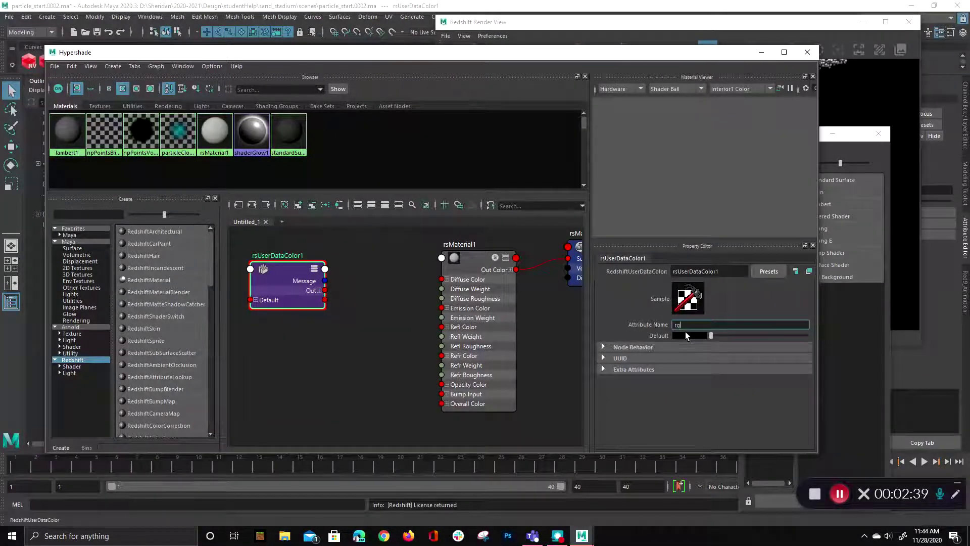
text(bPP)
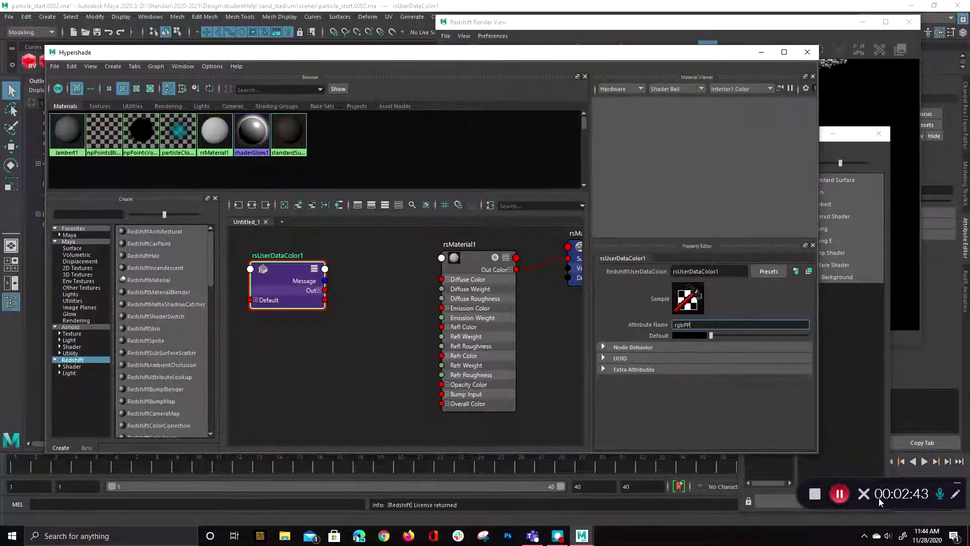
key(Return)
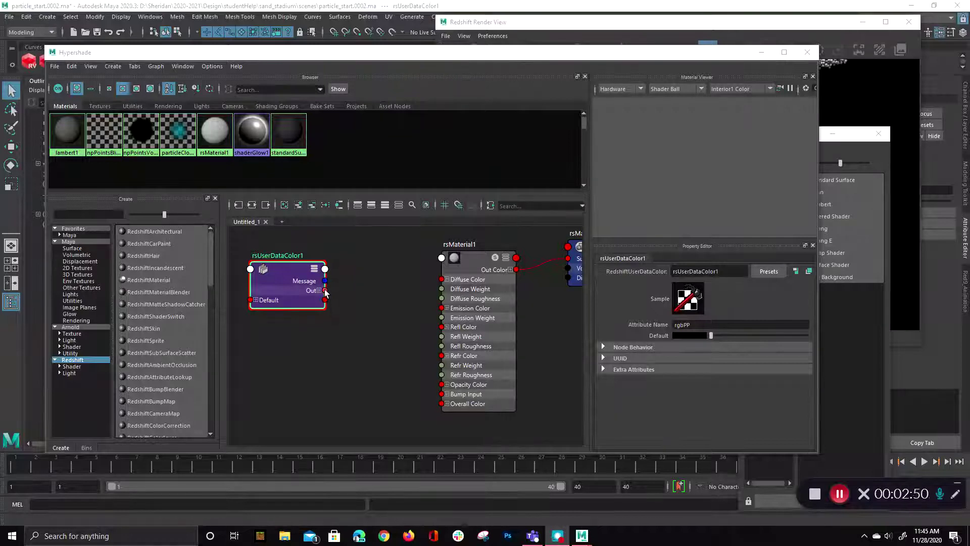
drag(324, 292, 443, 279)
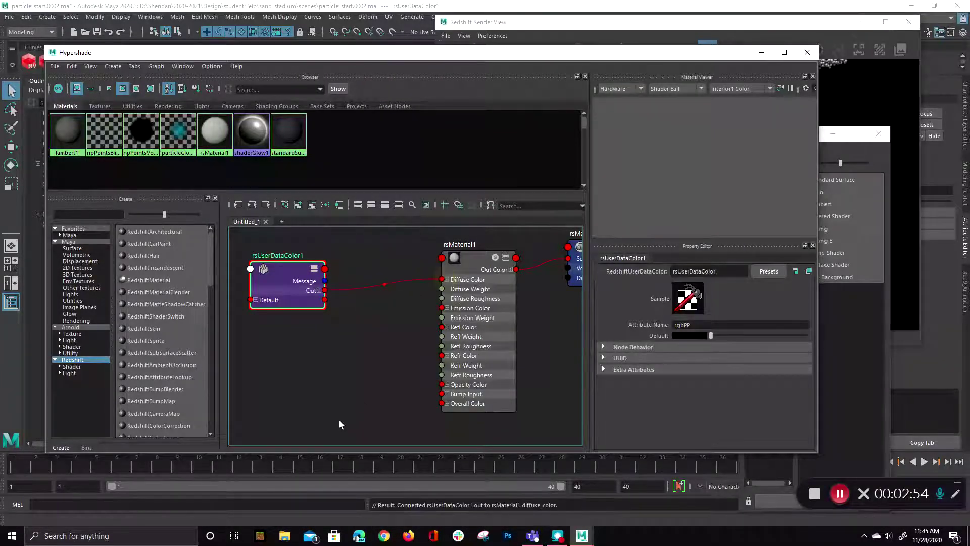
Render the trail in Redshift Render View to see the pink-to-cyan rgbPP particle colours.
click(715, 28)
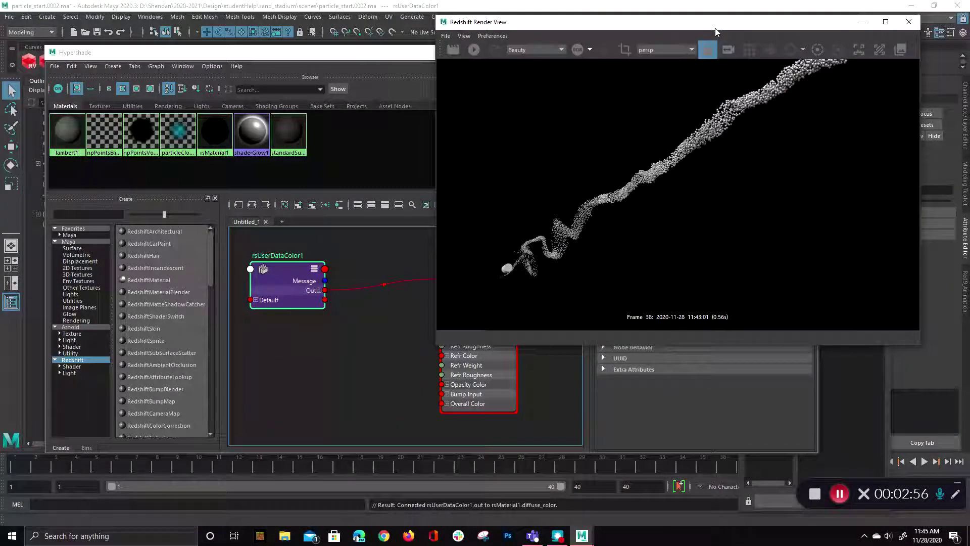
click(474, 49)
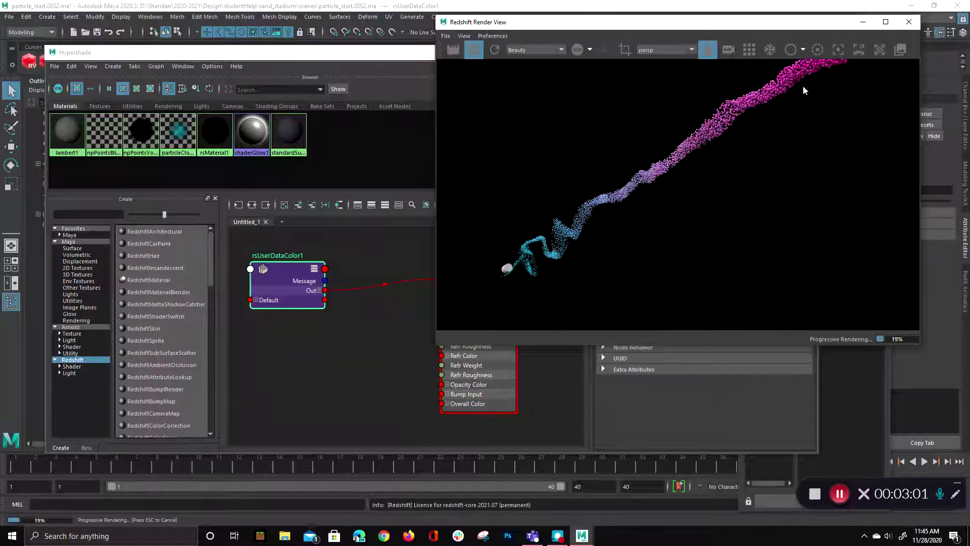
Connect rsUserDataColor1's output to rsMaterial1's Emission Color in the Overall section.
click(352, 311)
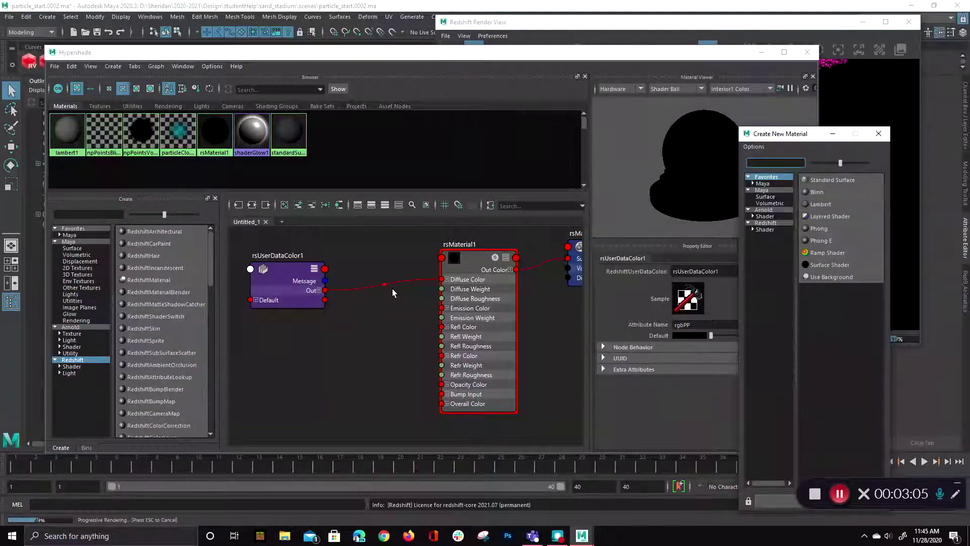
drag(325, 290, 364, 279)
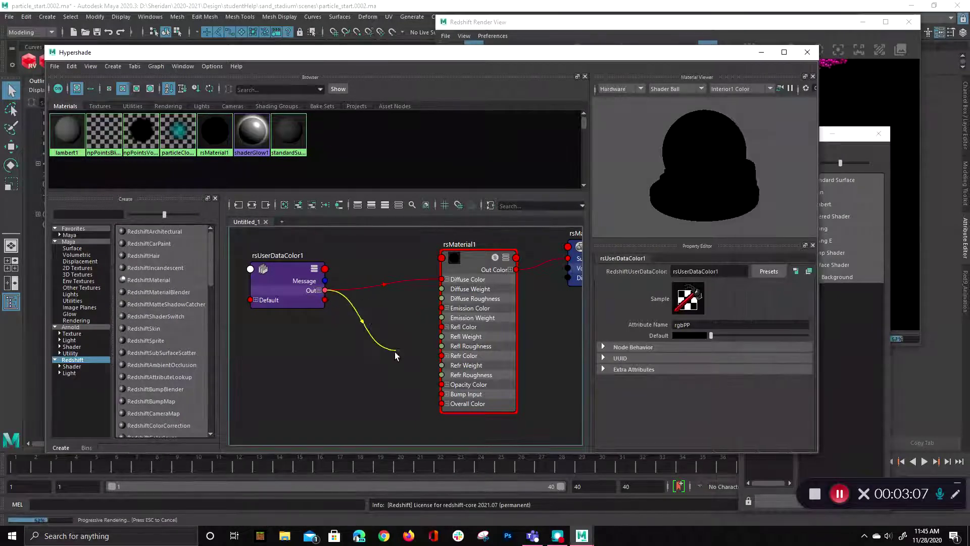
mouse_move(395, 352)
mouse_down()
mouse_move(415, 409)
mouse_move(428, 392)
mouse_move(427, 363)
mouse_move(402, 364)
mouse_up()
click(480, 362)
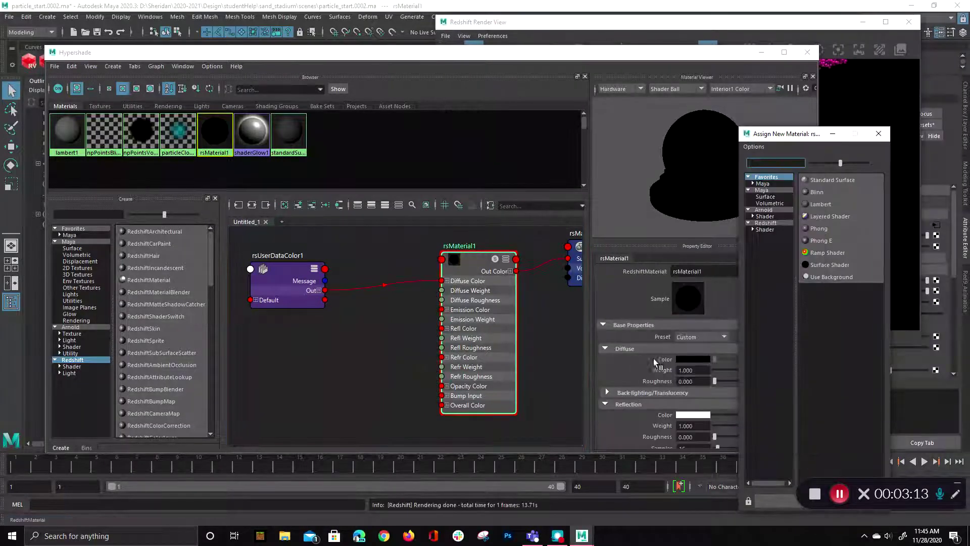
scroll(653, 359, down, 10)
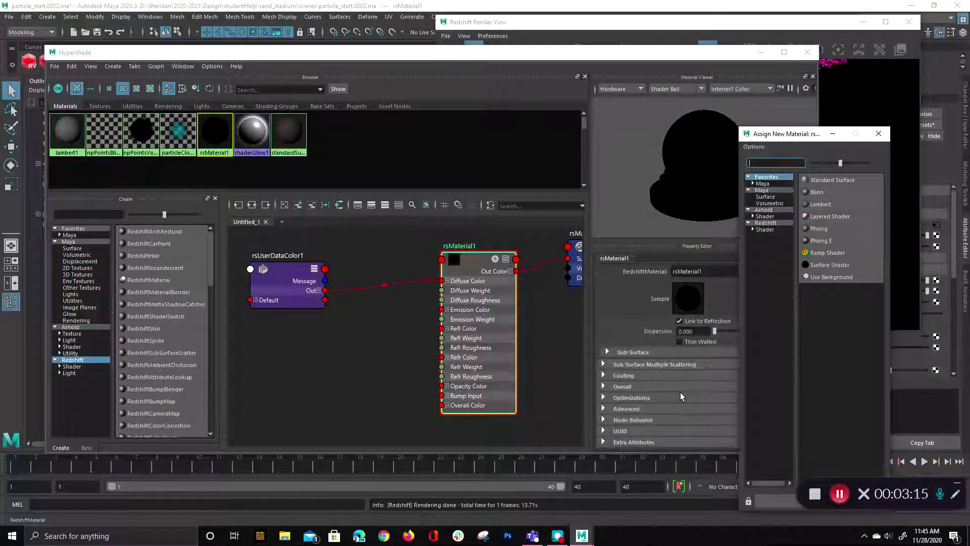
click(651, 385)
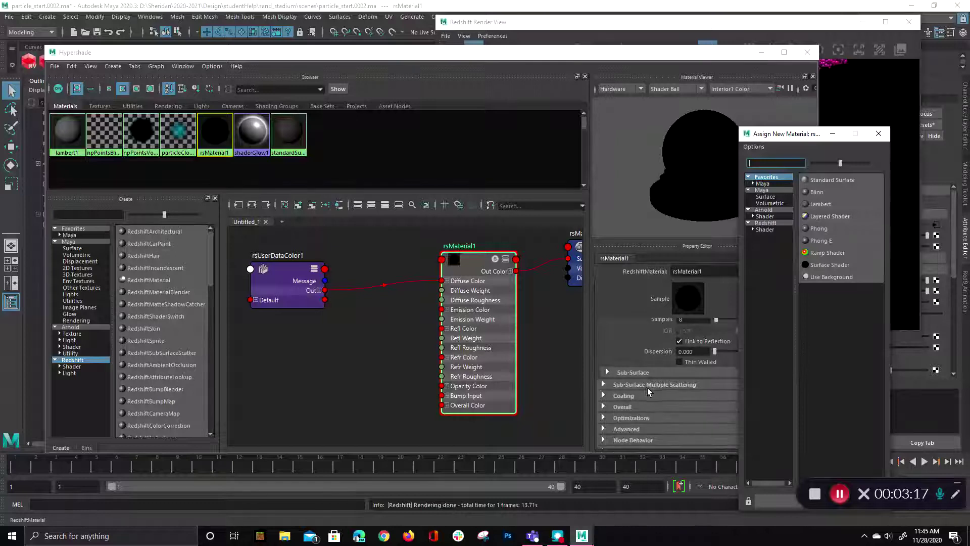
click(647, 387)
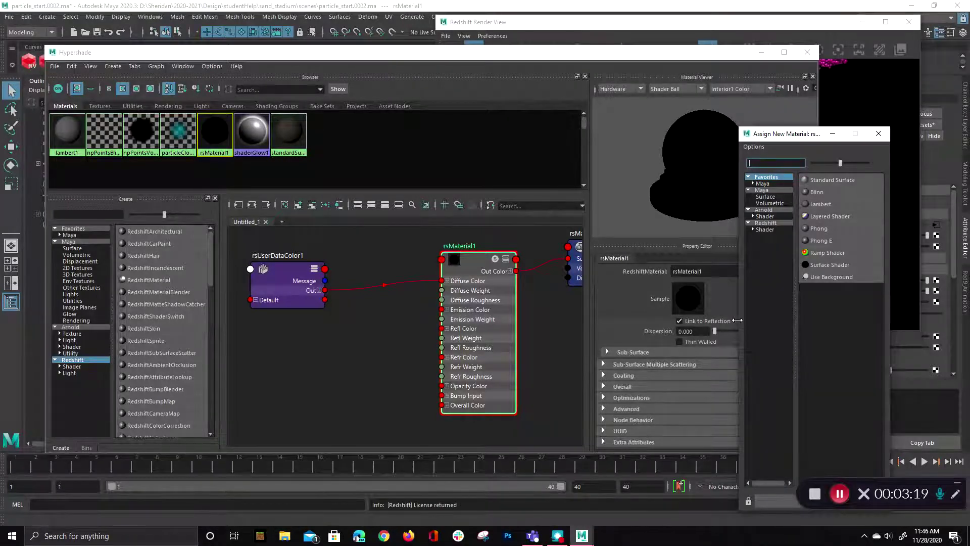
click(706, 54)
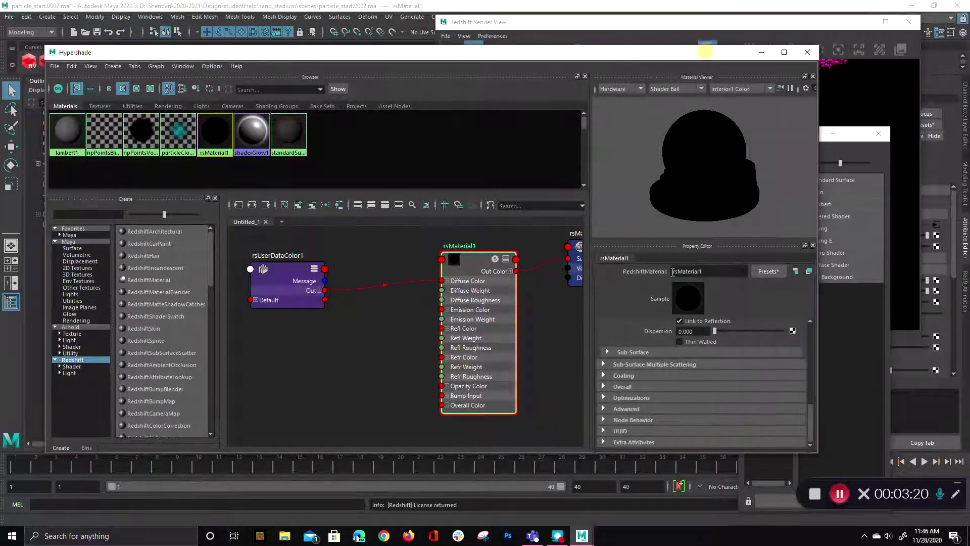
click(617, 387)
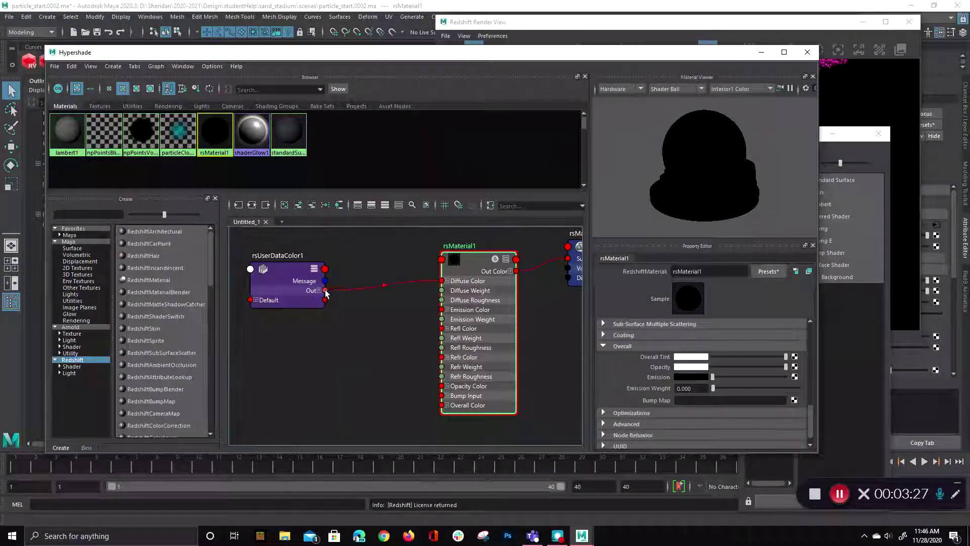
drag(421, 376, 444, 311)
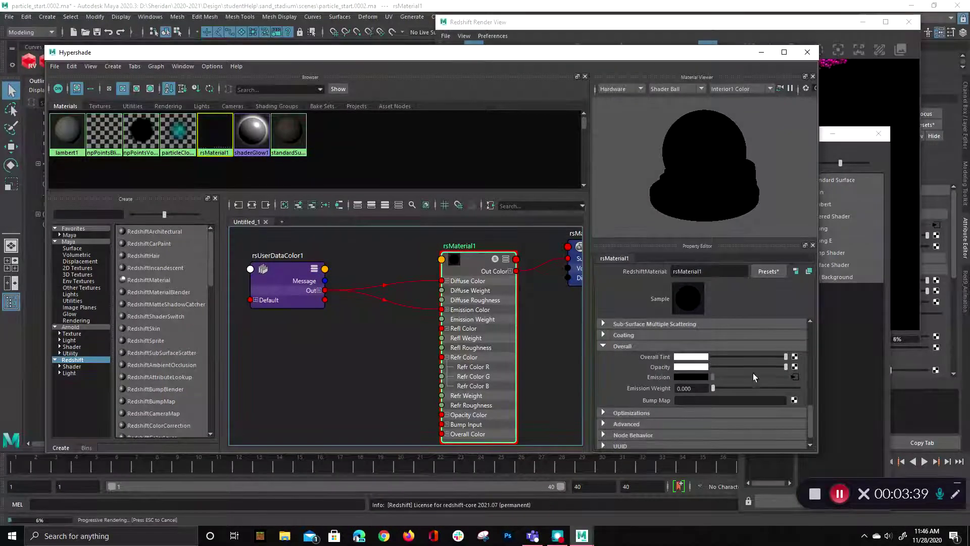
Drag rsMaterial1's Emission Weight up to 2.000 and move Hypershade aside to watch the render.
click(631, 29)
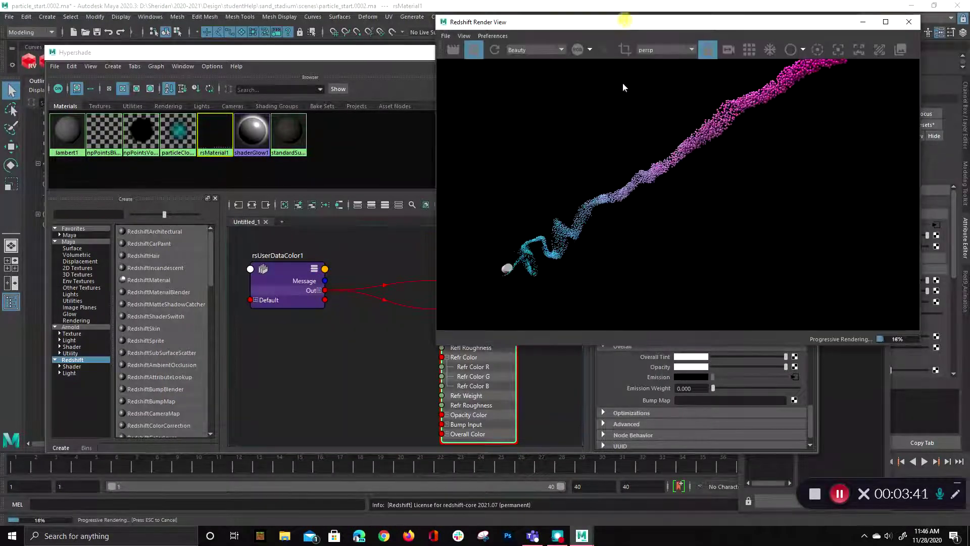
click(413, 53)
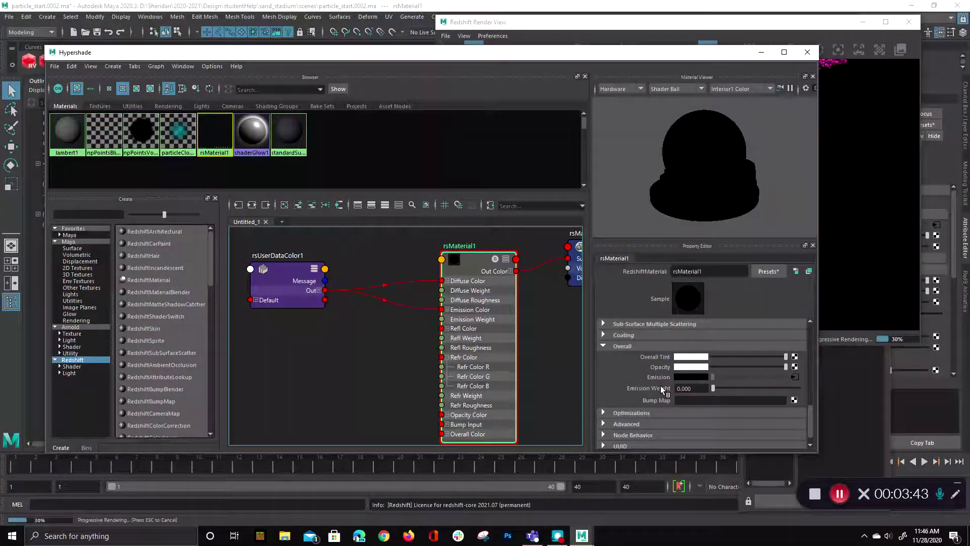
drag(713, 388, 767, 389)
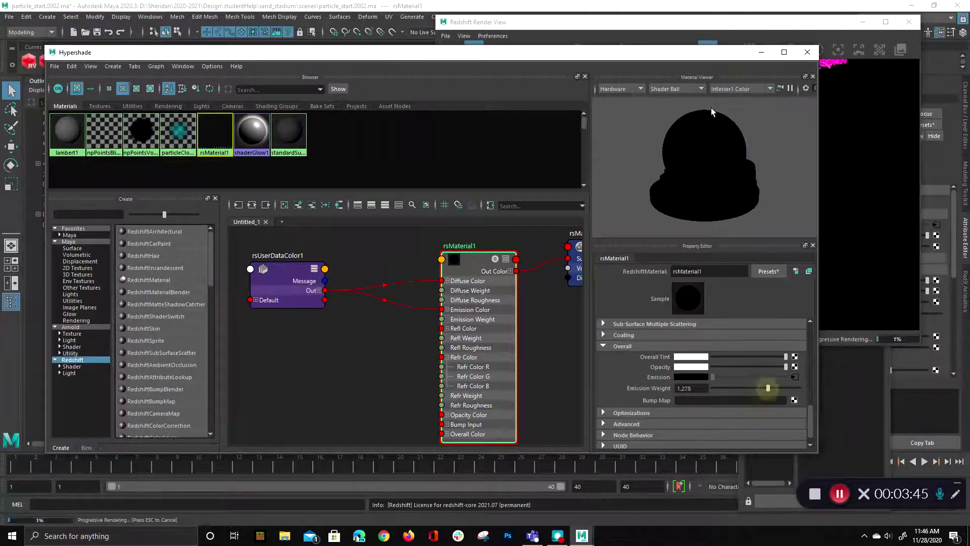
drag(533, 56, 214, 69)
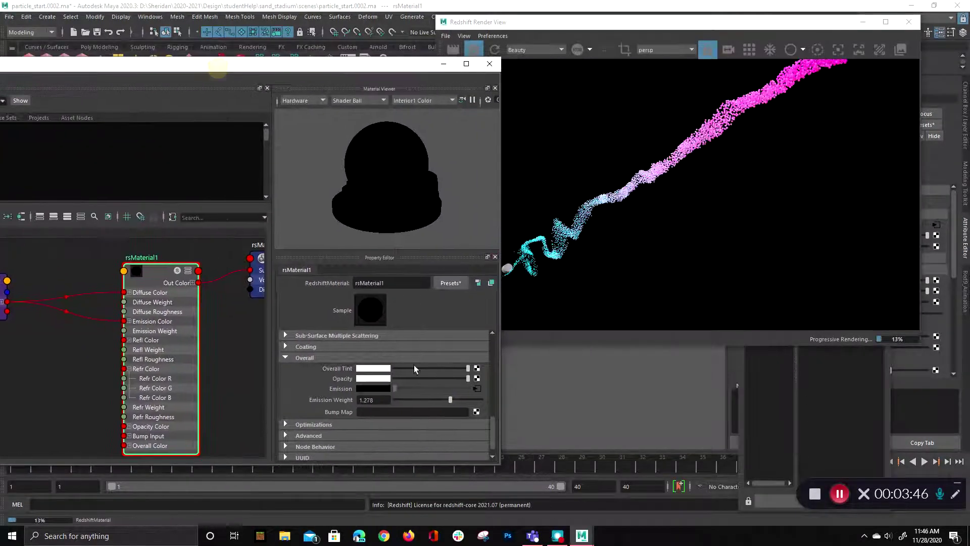
drag(453, 399, 311, 392)
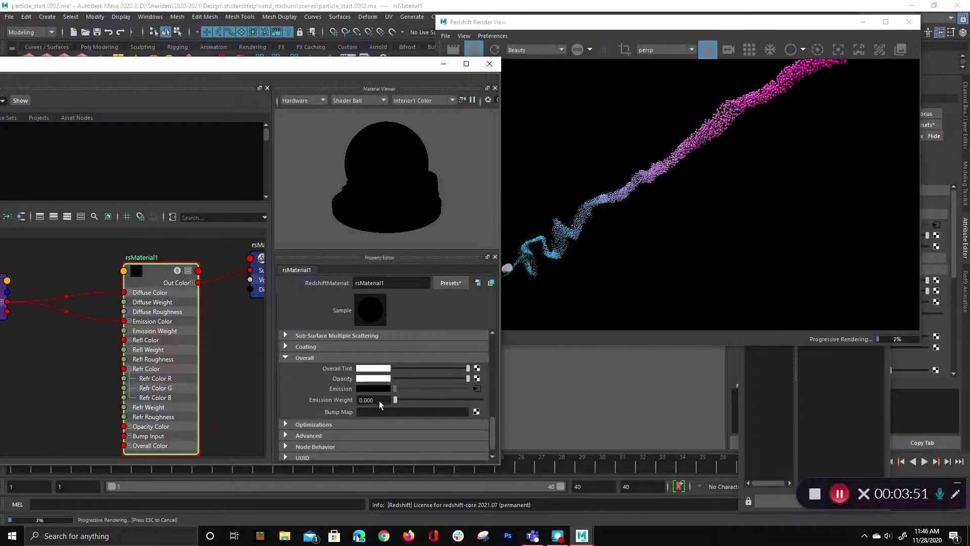
drag(395, 399, 606, 415)
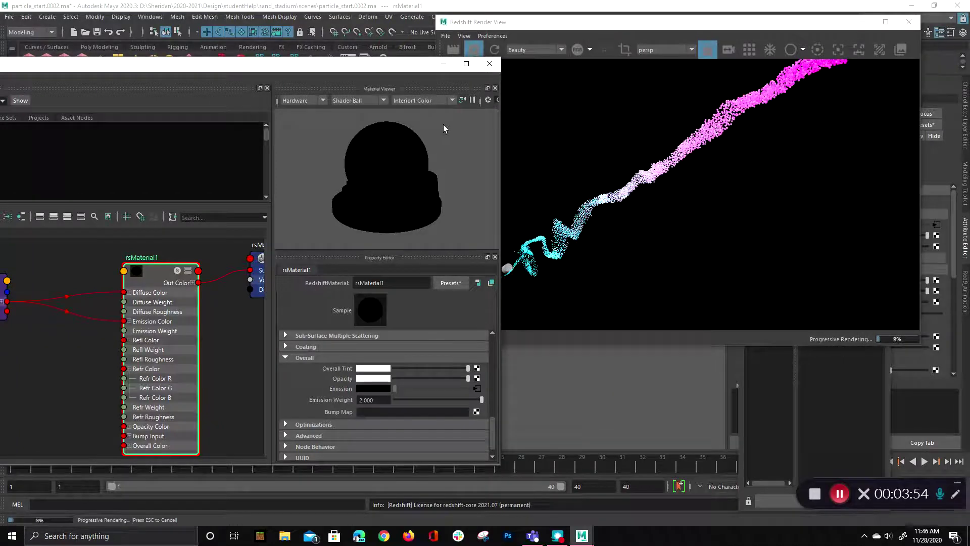
double_click(386, 69)
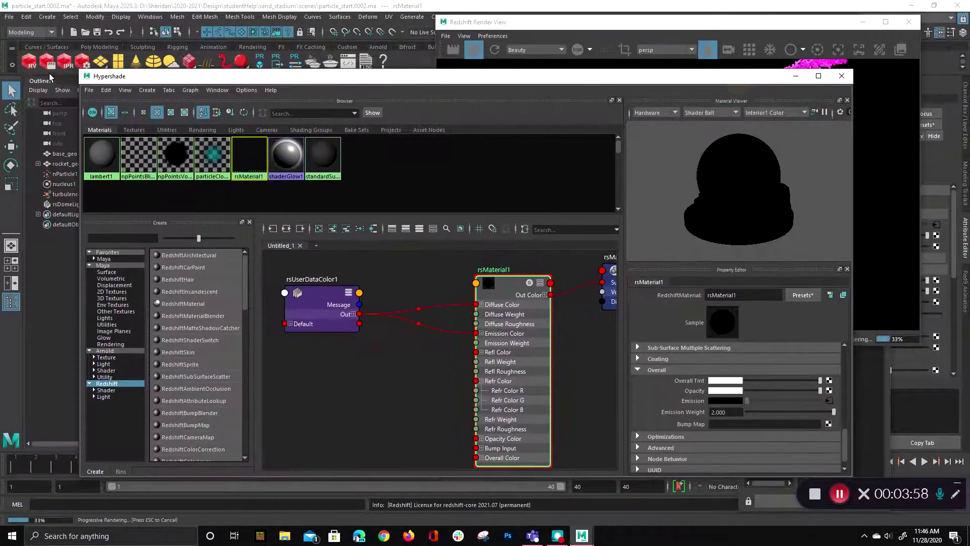
Increment and save the scene as particle_start.0003.ma.
click(10, 18)
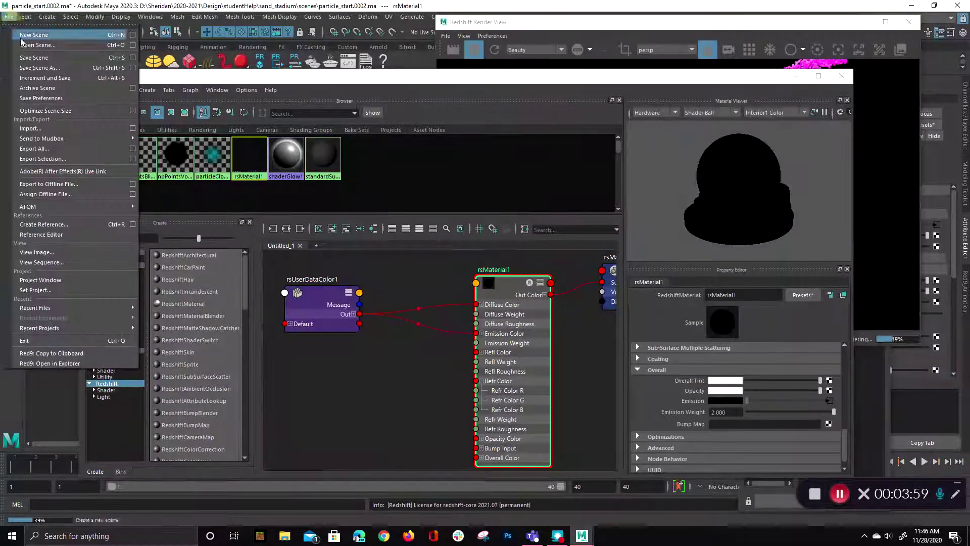
click(62, 77)
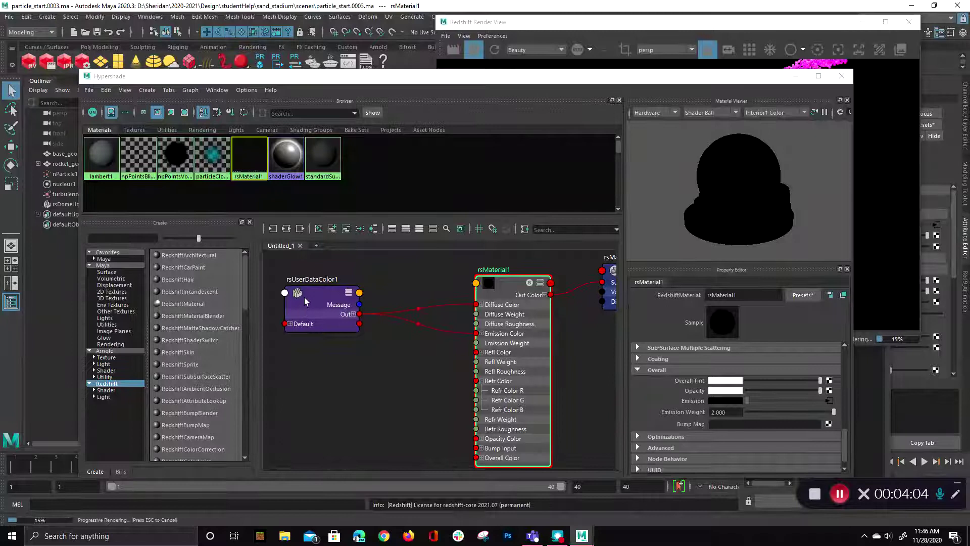
mouse_move(304, 297)
mouse_down()
mouse_move(332, 281)
mouse_move(319, 287)
mouse_up()
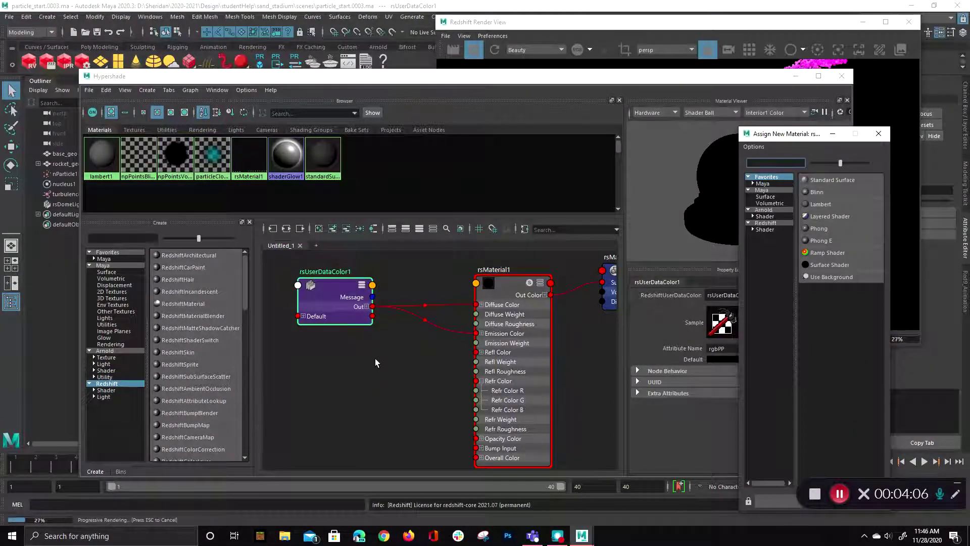
click(389, 374)
Tidy the shading graph, frame all nodes, and reposition the Hypershade and material dialog windows.
drag(354, 320, 359, 320)
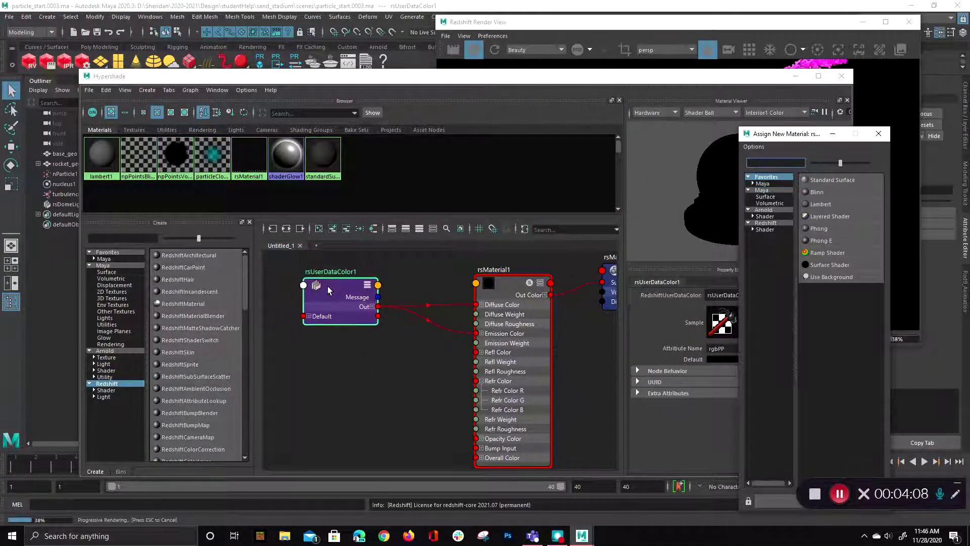
key(a)
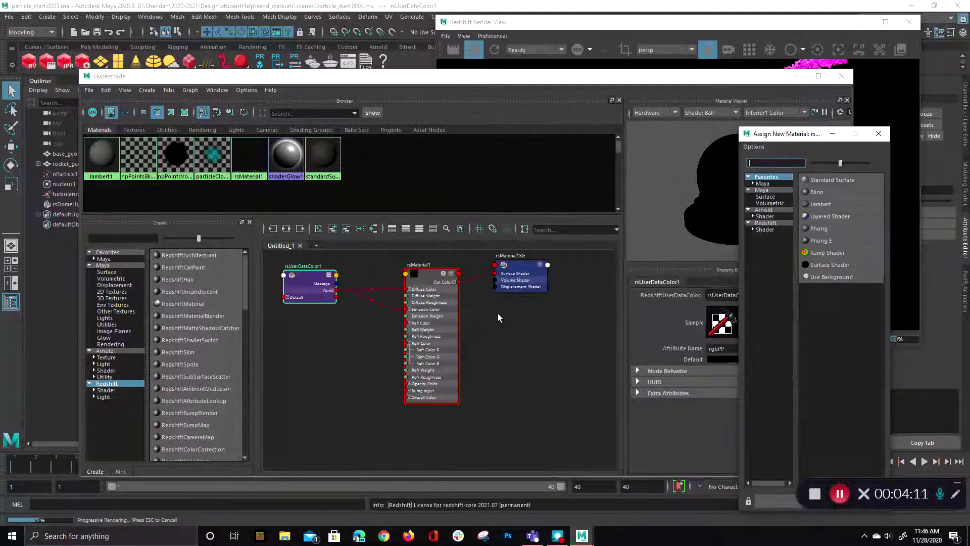
click(546, 304)
key(a)
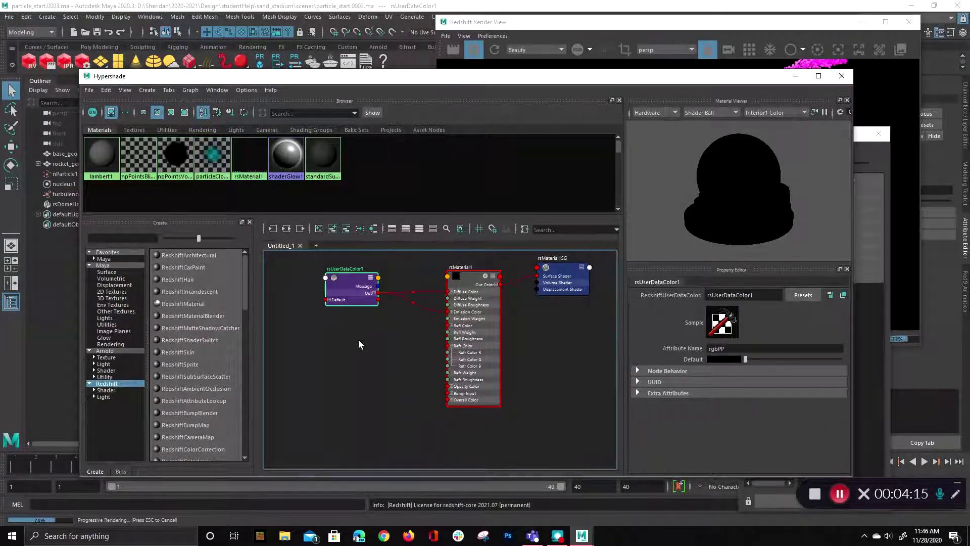
click(359, 340)
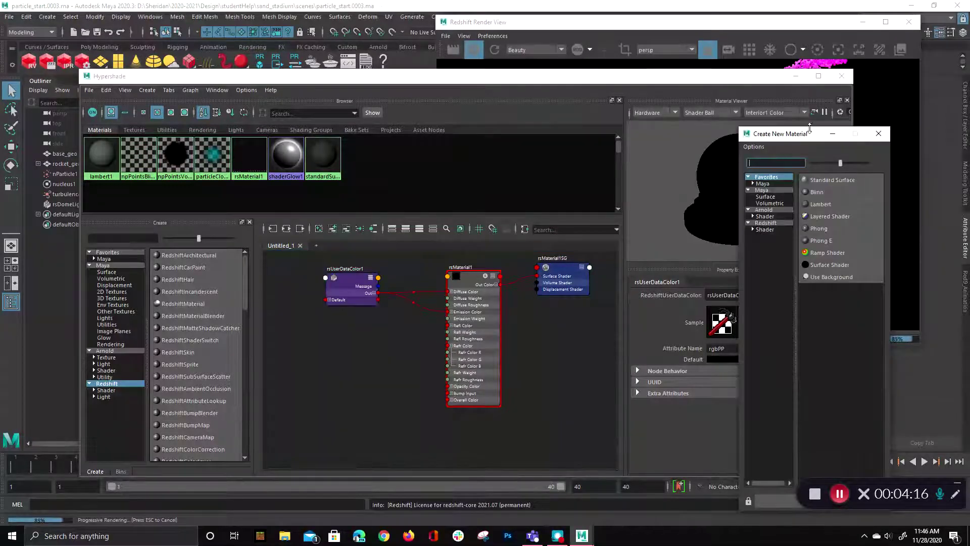
drag(809, 128, 869, 93)
drag(759, 78, 699, 70)
Create a second RedshiftUserDataColor node, rsUserDataColor2, below the first data node.
click(296, 340)
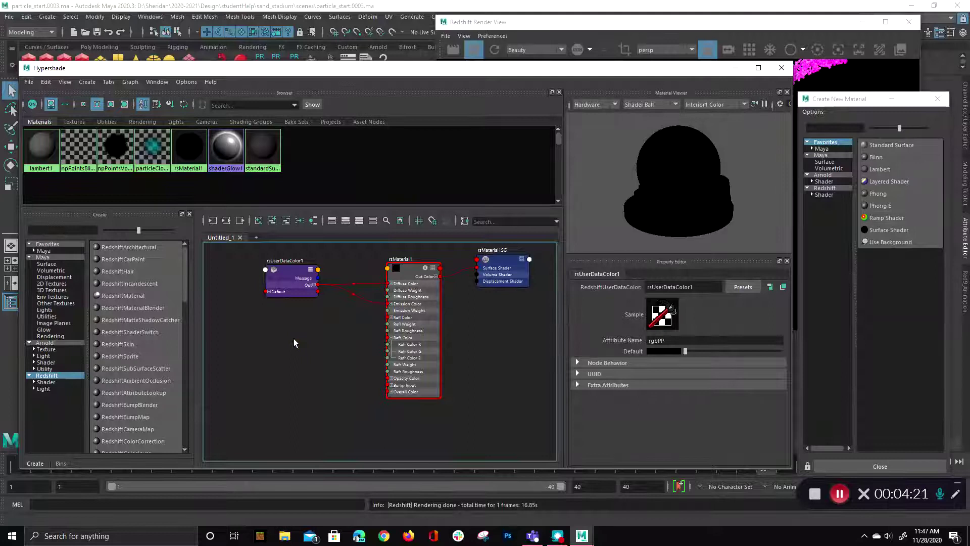
key(Tab)
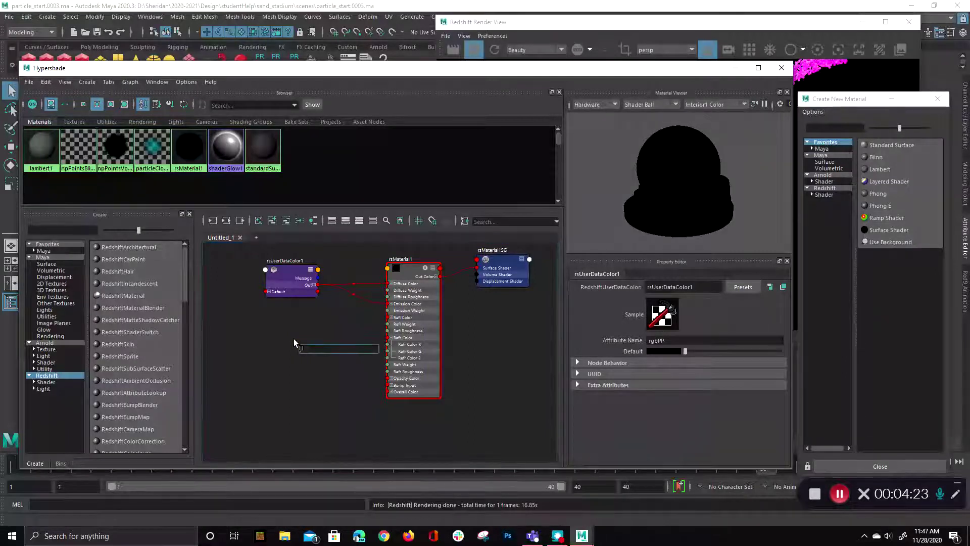
text(data)
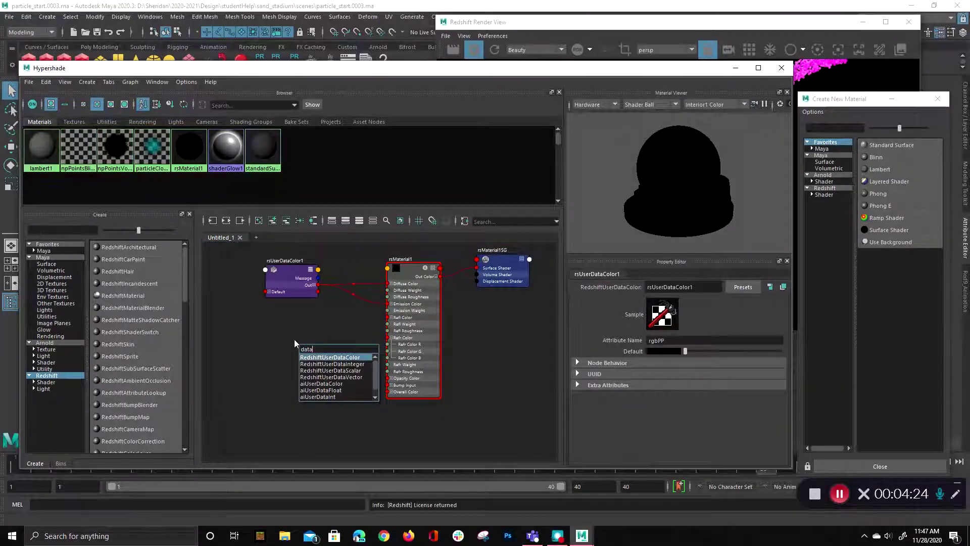
key(BackSpace)
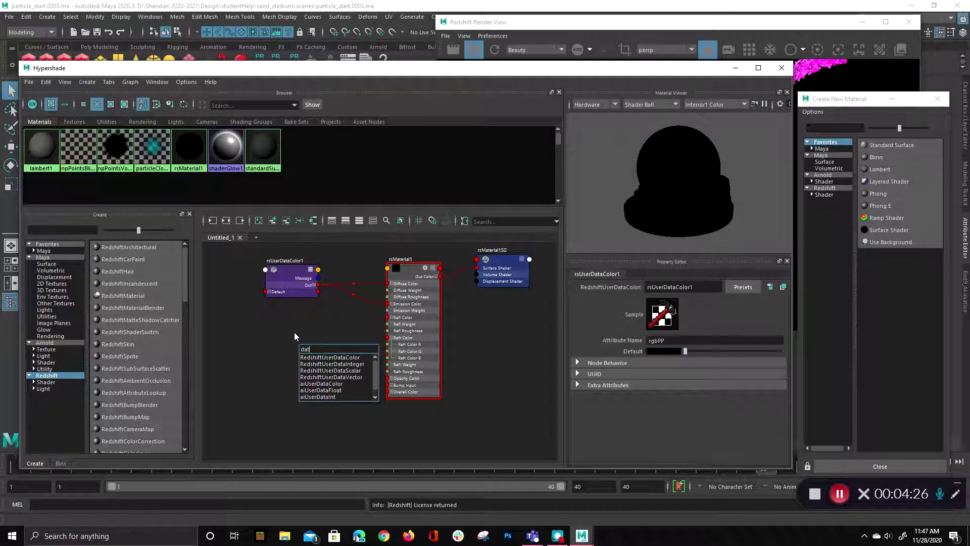
click(314, 358)
drag(314, 359, 228, 371)
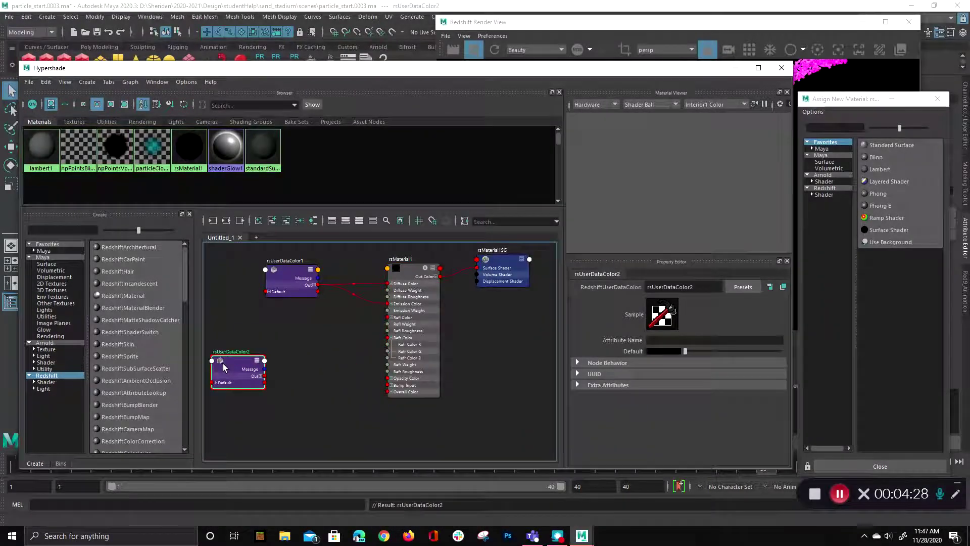
Set rsUserDataColor2's Attribute Name to transparencyPP.
click(672, 342)
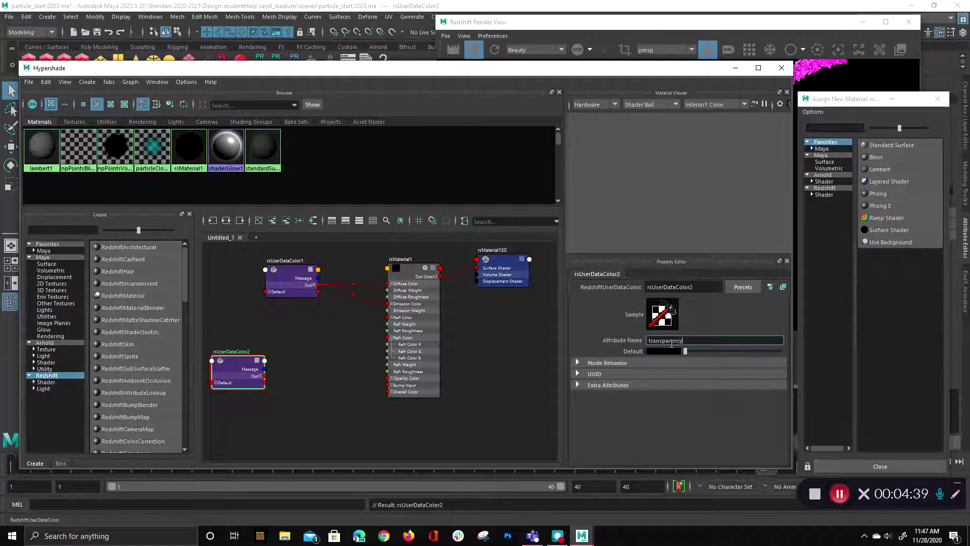
text(PP)
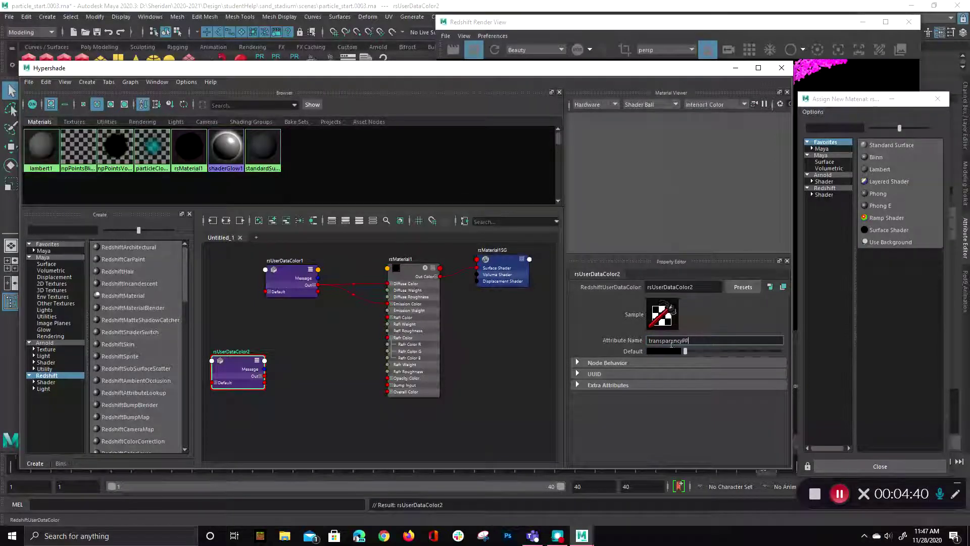
key(Return)
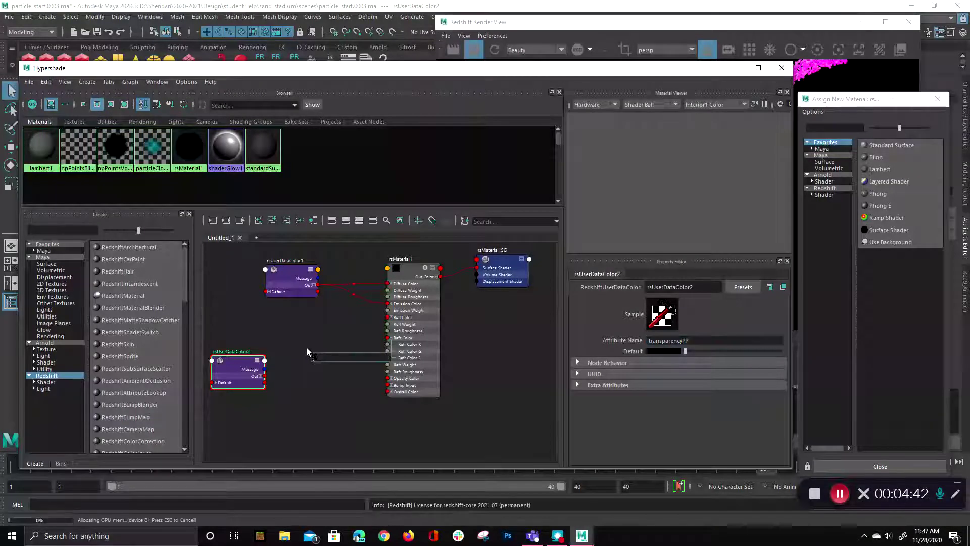
click(280, 337)
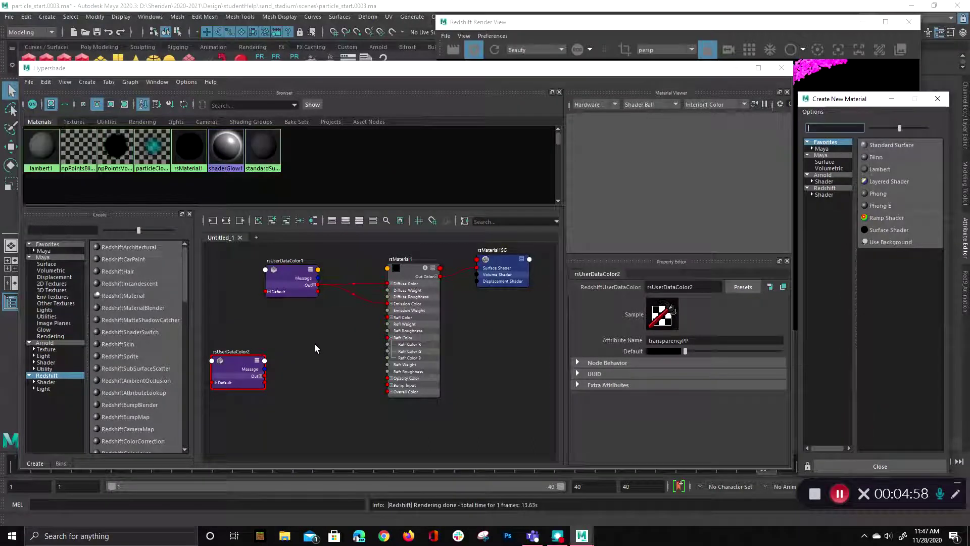
Create reverse1, feeding rsUserDataColor2 into its Input and its Output into rsMaterial1's Opacity Color.
key(Tab)
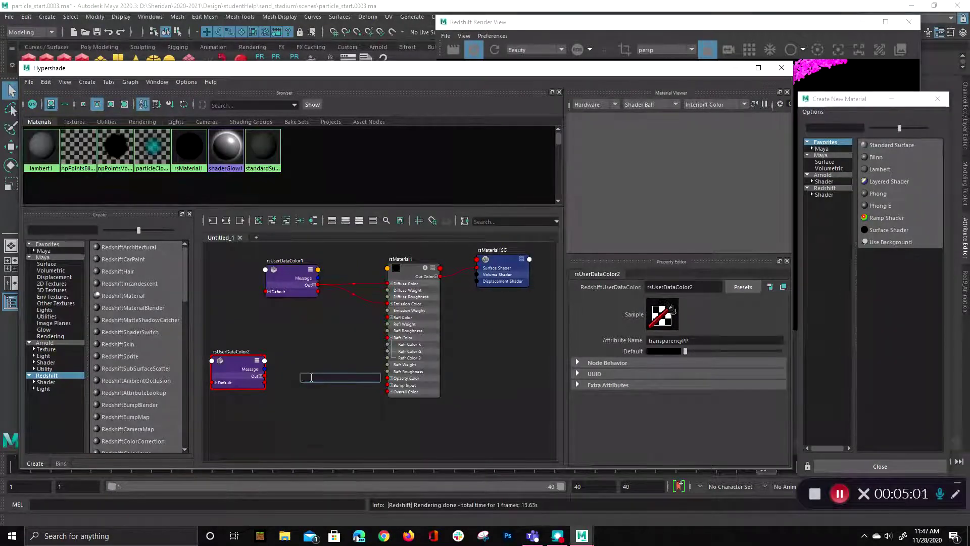
text(rev)
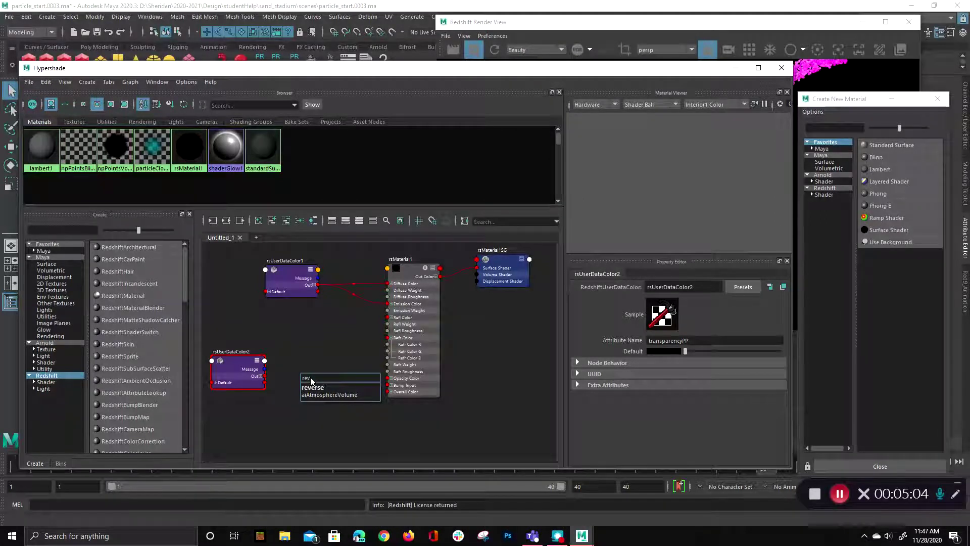
key(Return)
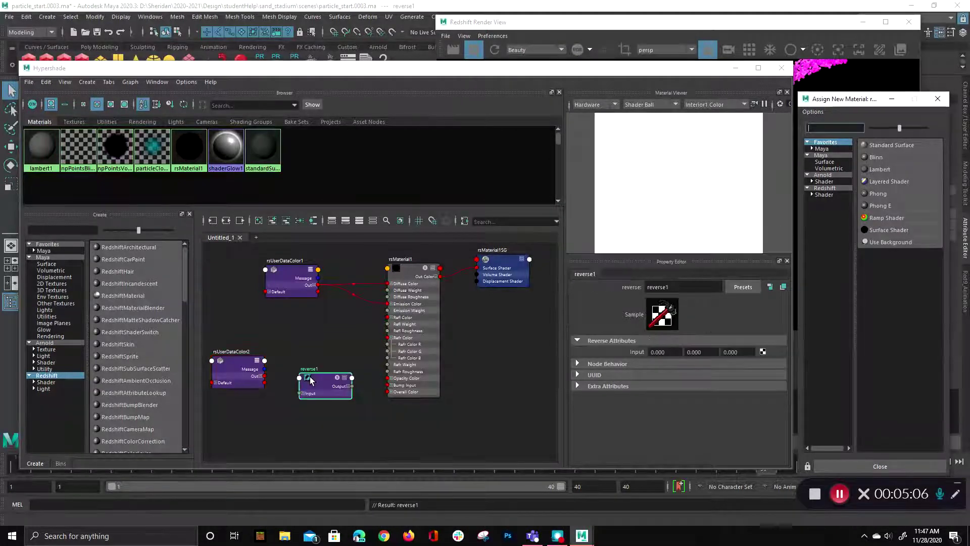
drag(263, 378, 388, 378)
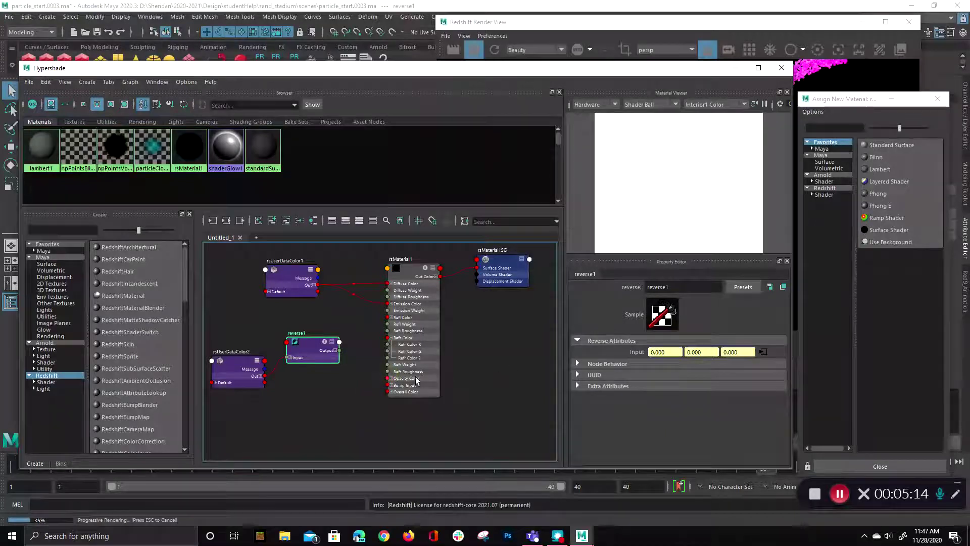
drag(338, 351, 388, 378)
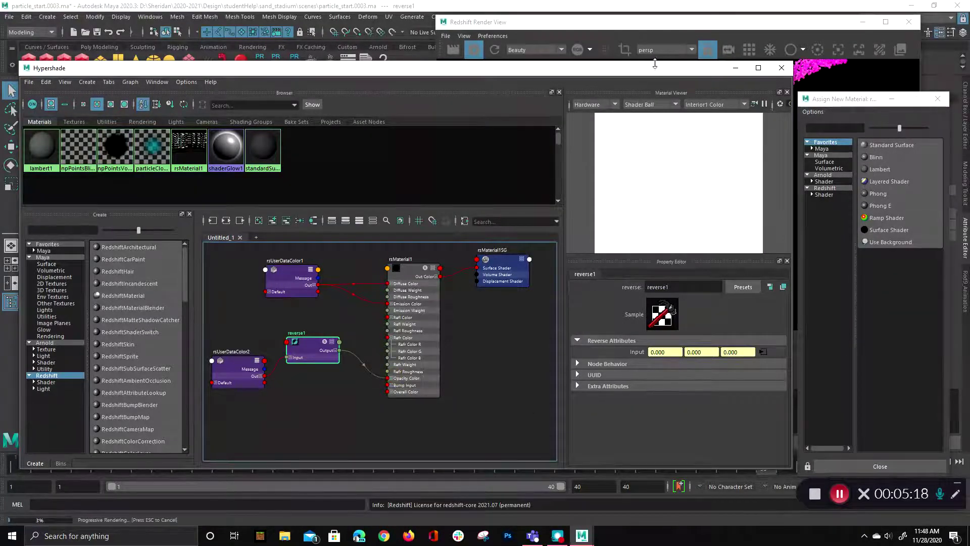
Inspect the rsMaterial1 and rsUserDataColor2 nodes in the Hypershade.
click(667, 21)
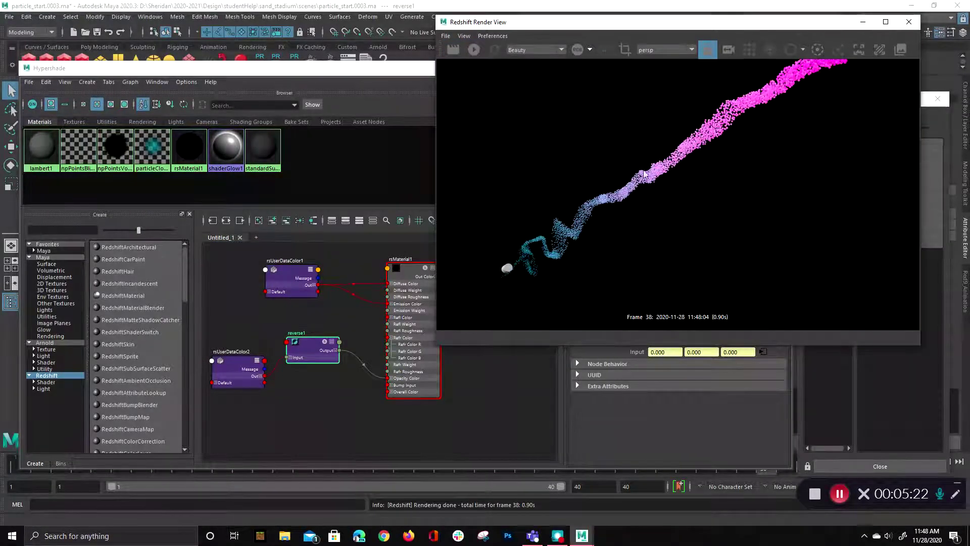
click(244, 363)
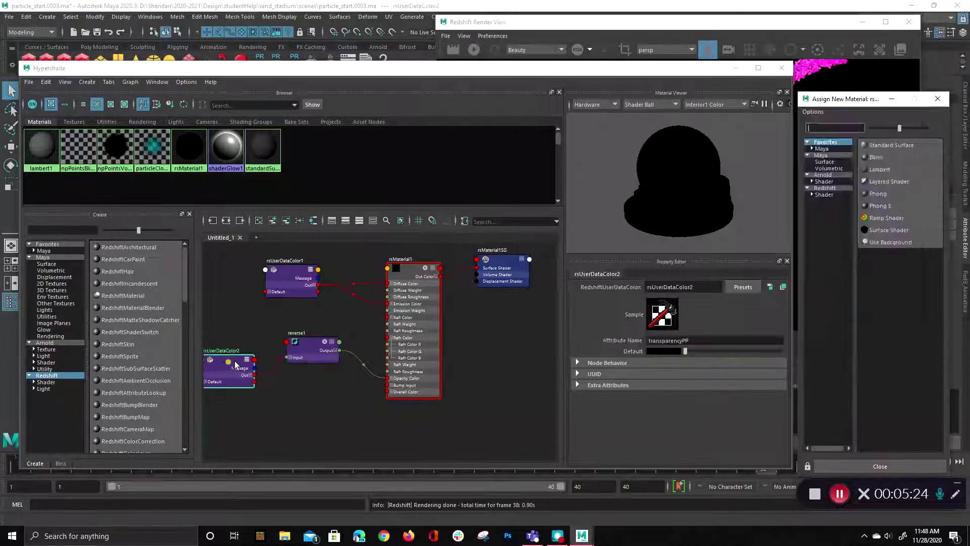
click(411, 265)
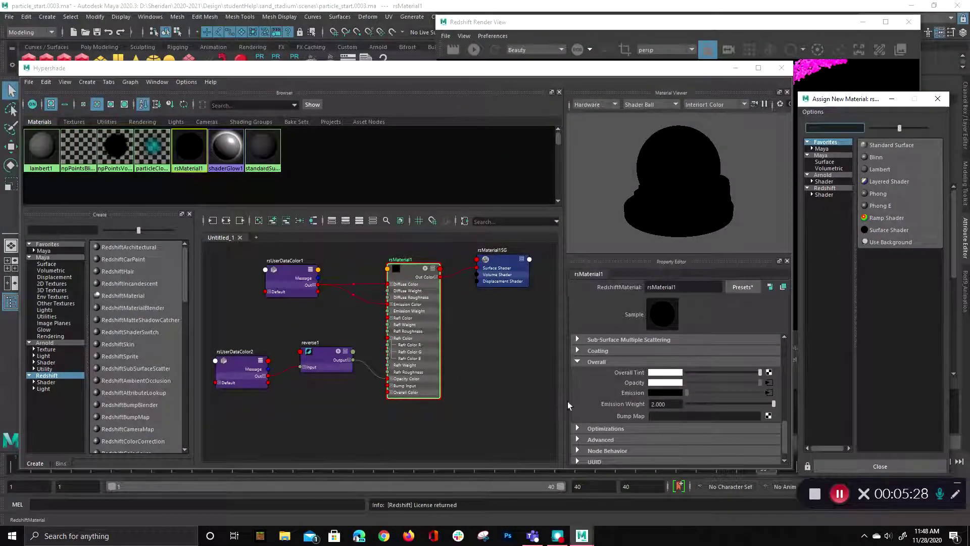
click(242, 363)
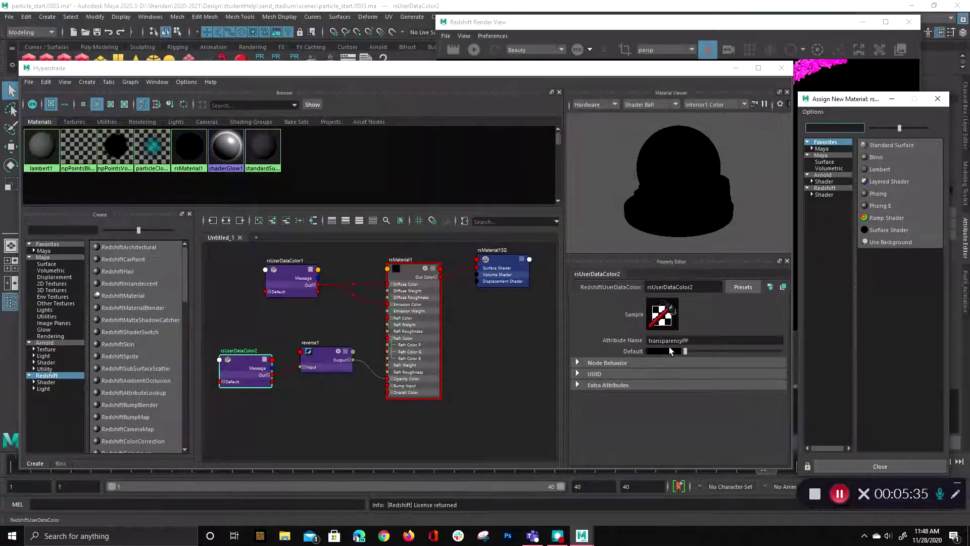
Start the Redshift interactive progressive render and review the list of materials.
click(666, 27)
click(473, 51)
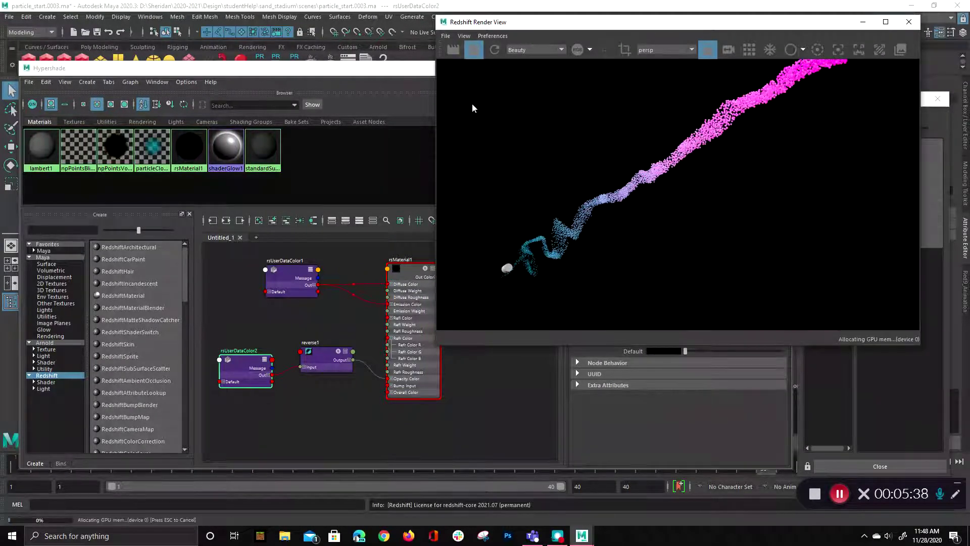
click(373, 67)
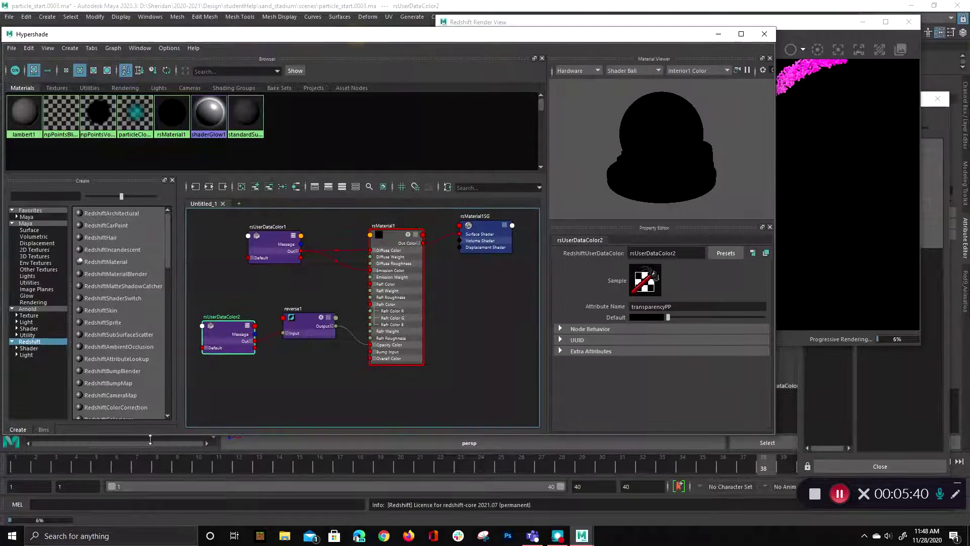
click(803, 31)
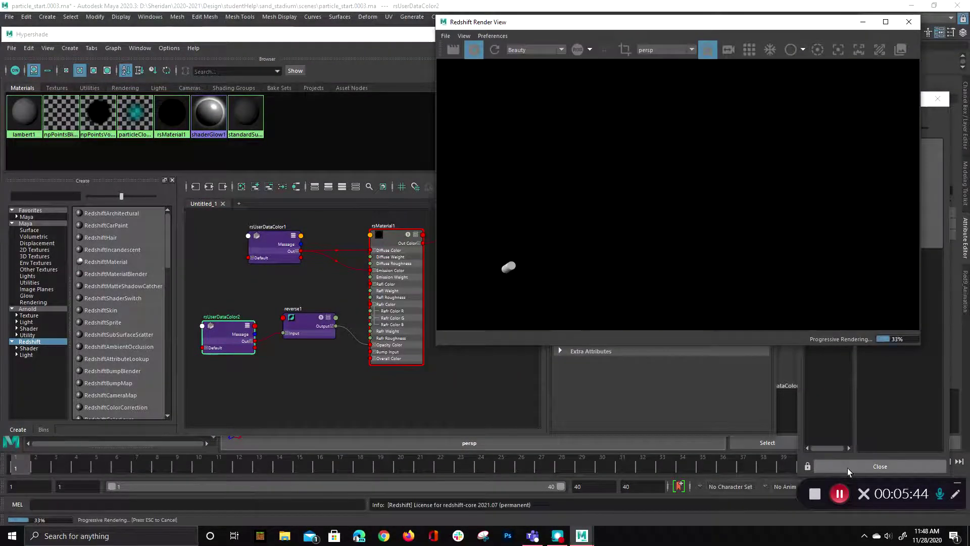
click(932, 114)
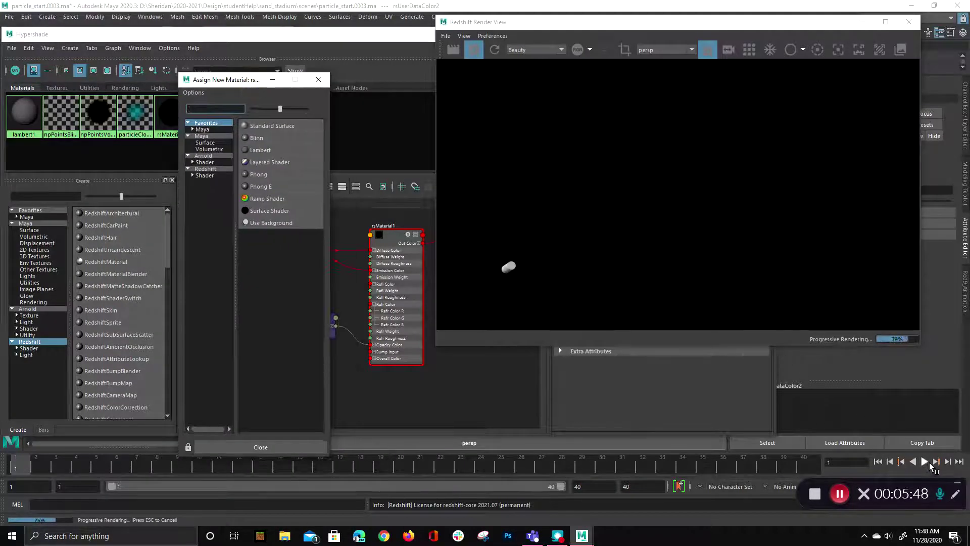
Play the animation to frame 39 and put the Hypershade node graph in front.
click(924, 461)
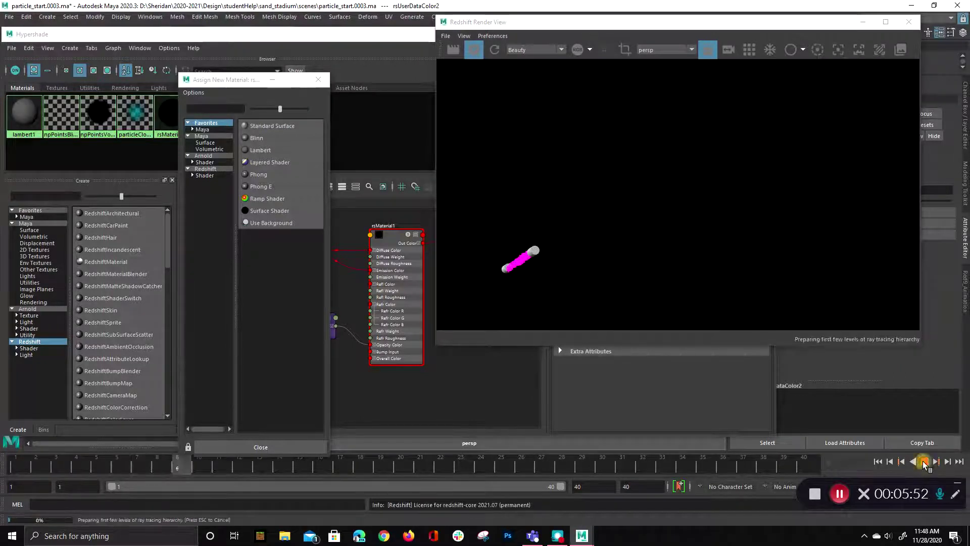
click(924, 461)
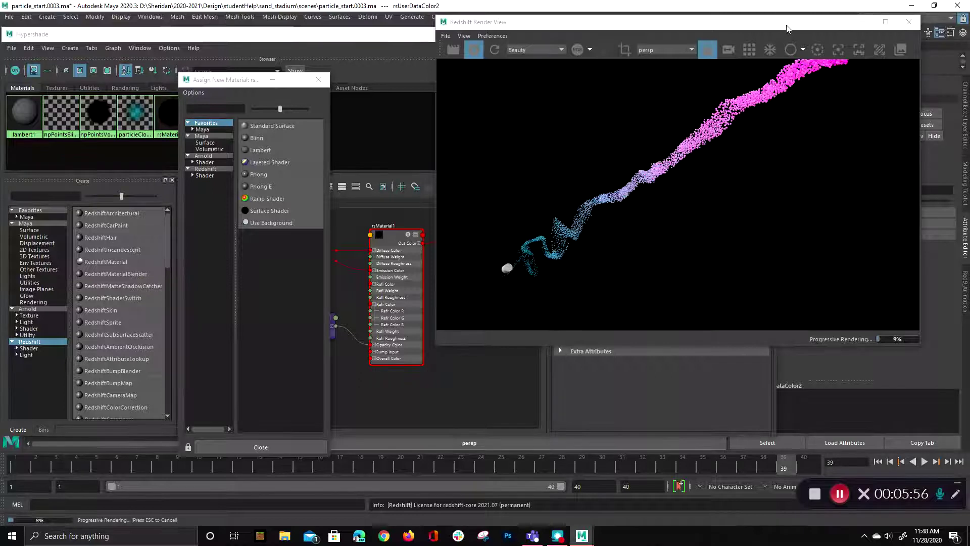
drag(786, 28, 511, 217)
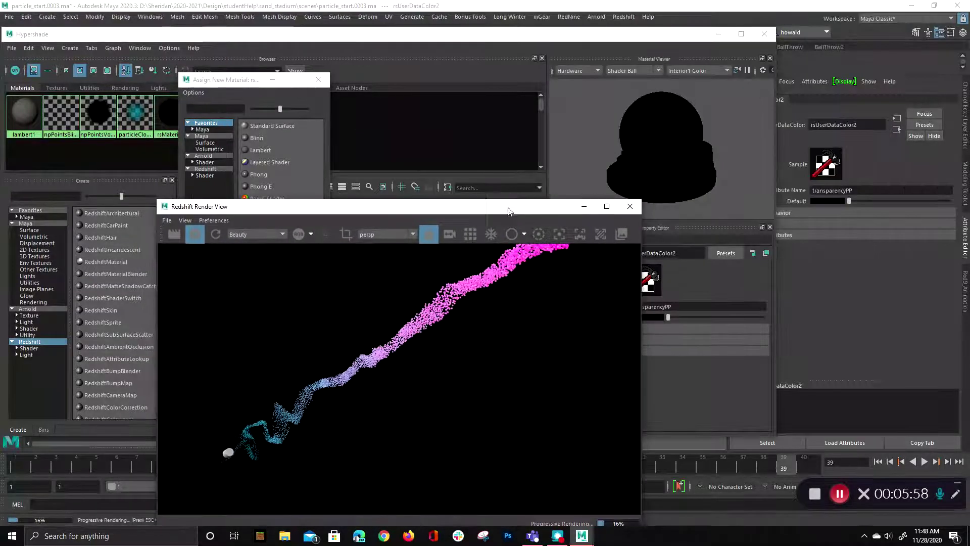
mouse_move(576, 40)
mouse_down()
mouse_move(474, 38)
mouse_move(560, 34)
mouse_up()
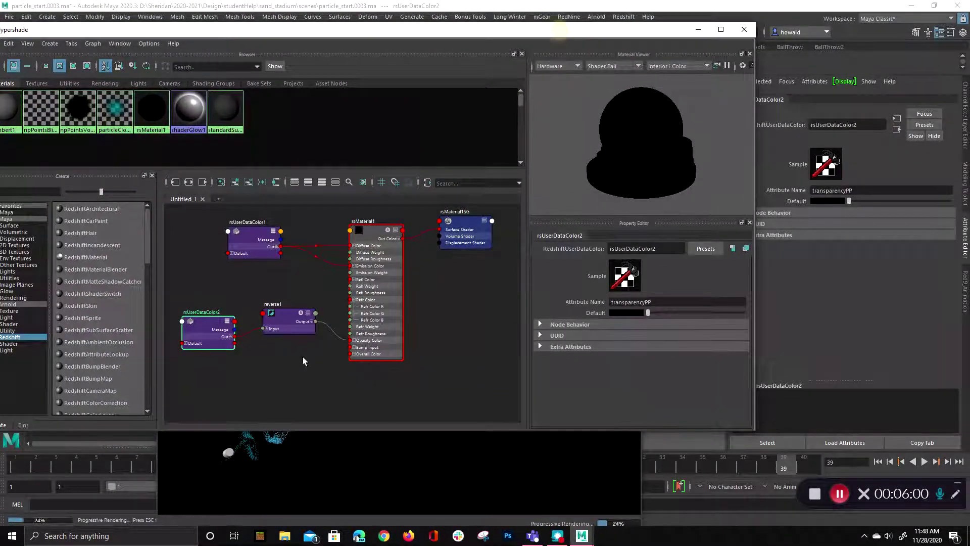
Select nParticle1 and expand nParticleShape1's Per Particle (Array) Attributes.
drag(608, 33, 545, 54)
click(583, 120)
click(750, 98)
click(791, 99)
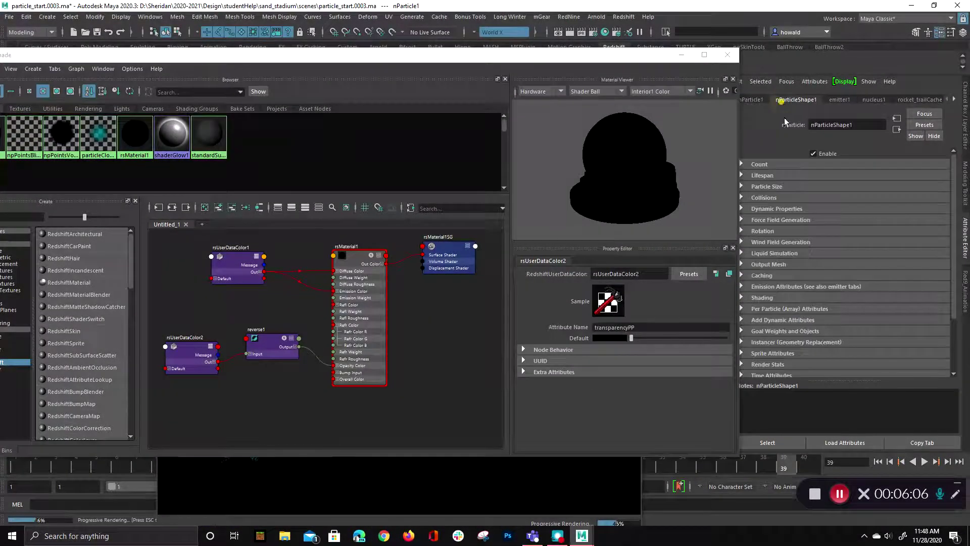
scroll(802, 300, down, 3)
scroll(800, 302, down, 1)
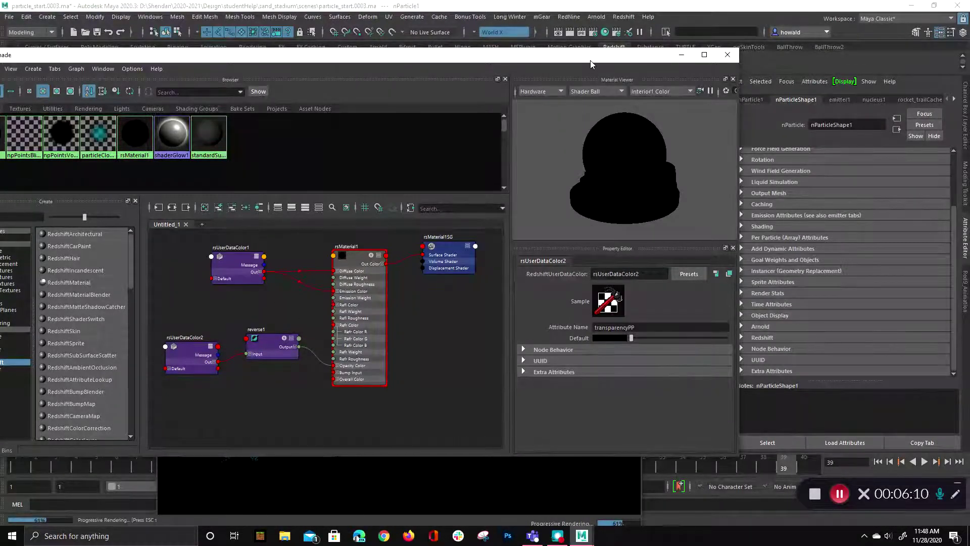
drag(590, 60, 359, 181)
click(555, 211)
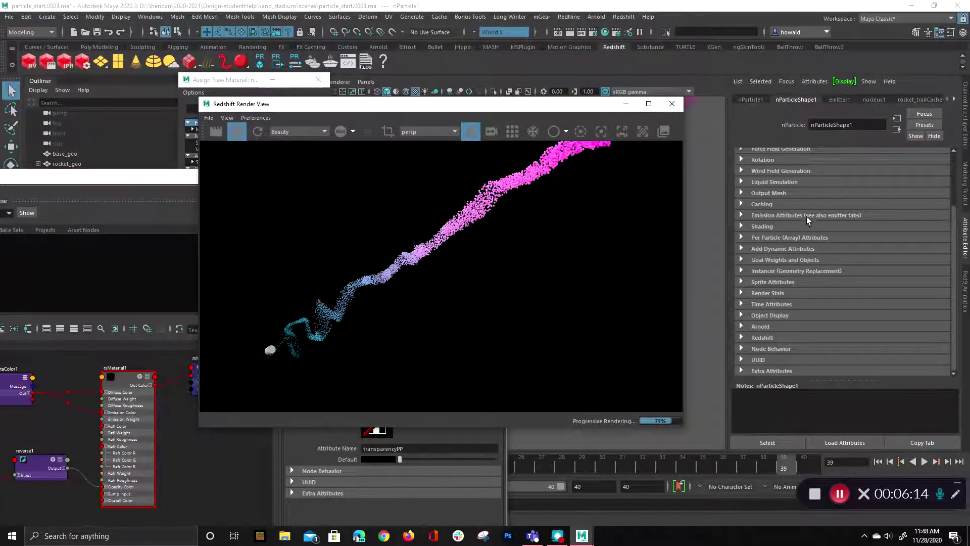
click(807, 237)
scroll(838, 341, down, 1)
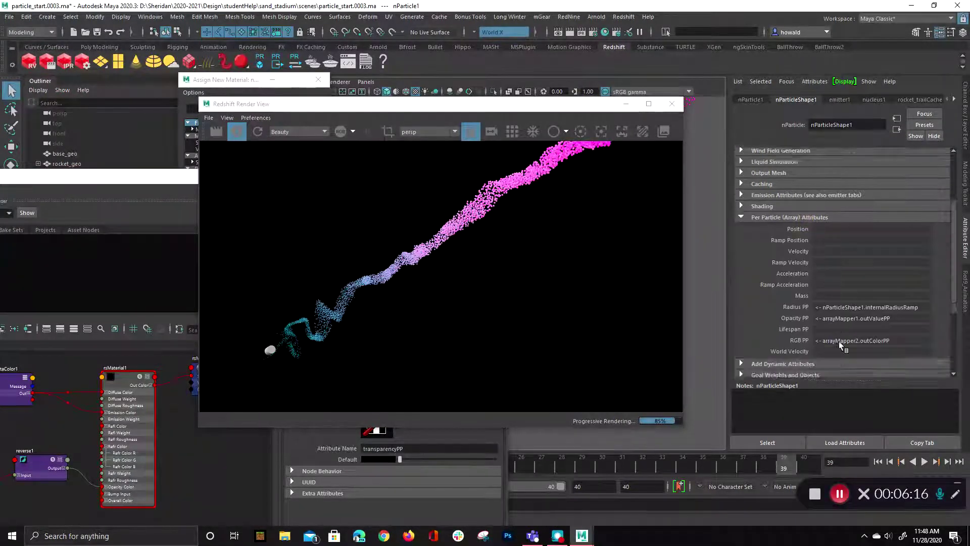
scroll(839, 341, down, 2)
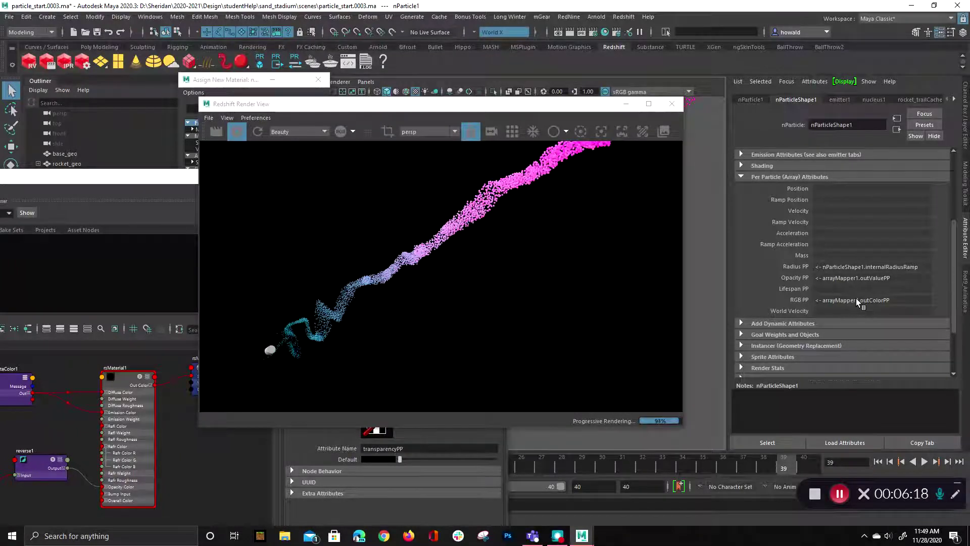
Edit the RGB PP colour ramp, deleting the magenta point and moving cyan to the start.
right_click(856, 298)
mouse_move(874, 308)
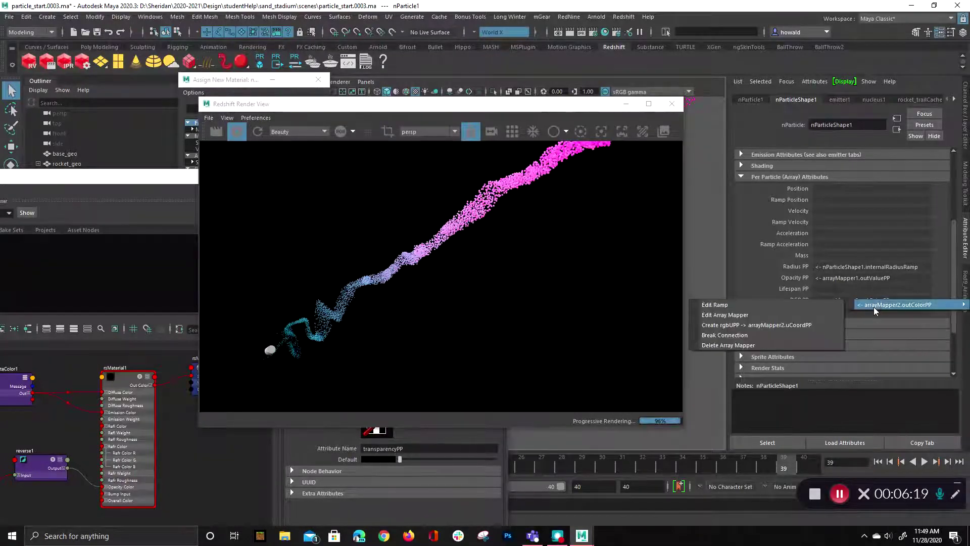
click(784, 305)
drag(773, 236, 750, 236)
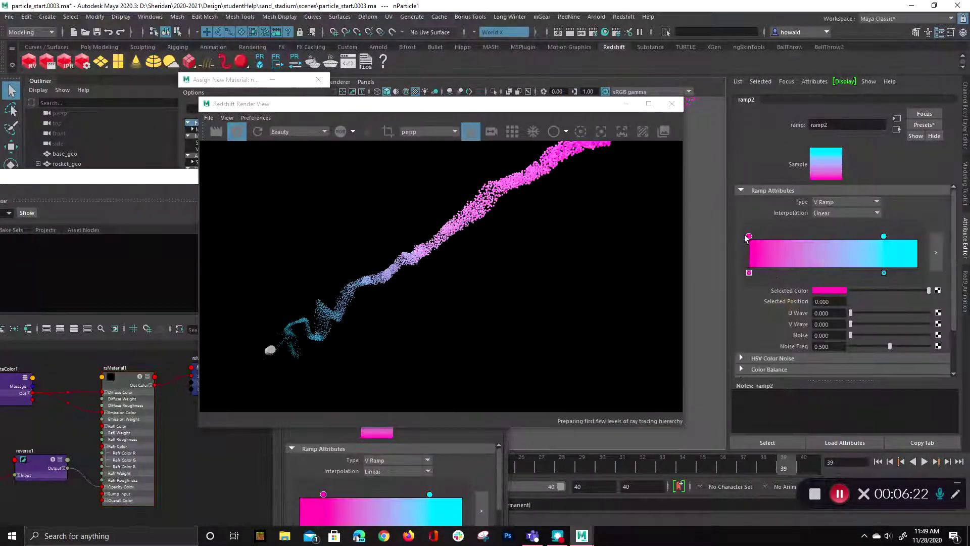
drag(884, 236, 851, 236)
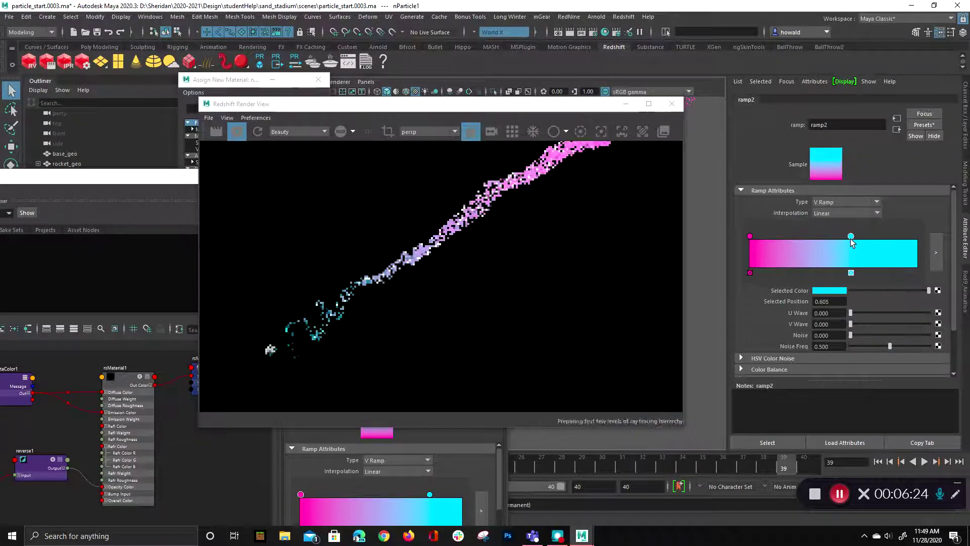
click(750, 236)
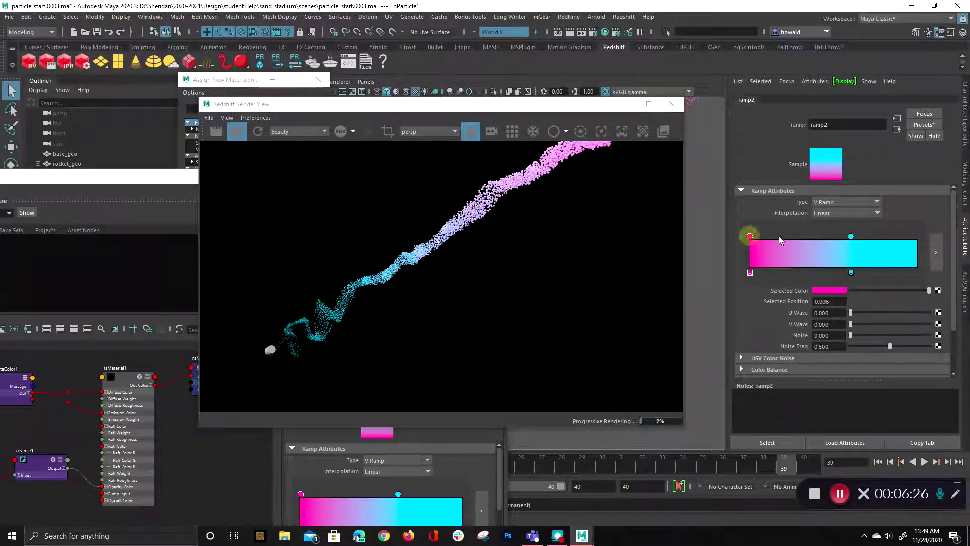
click(750, 273)
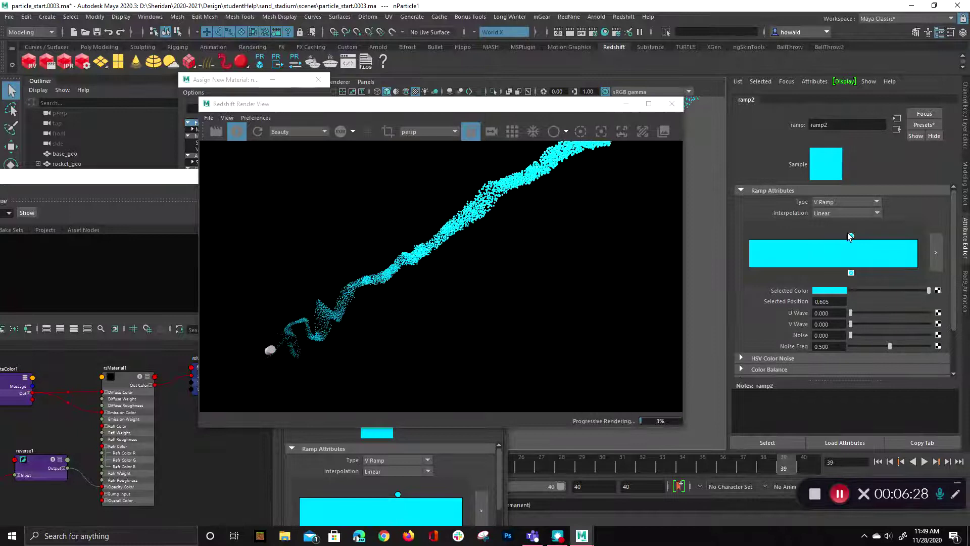
drag(851, 236, 749, 236)
Add darker cyan ramp points at about 0.386 and 0.617.
click(811, 249)
drag(893, 292, 884, 291)
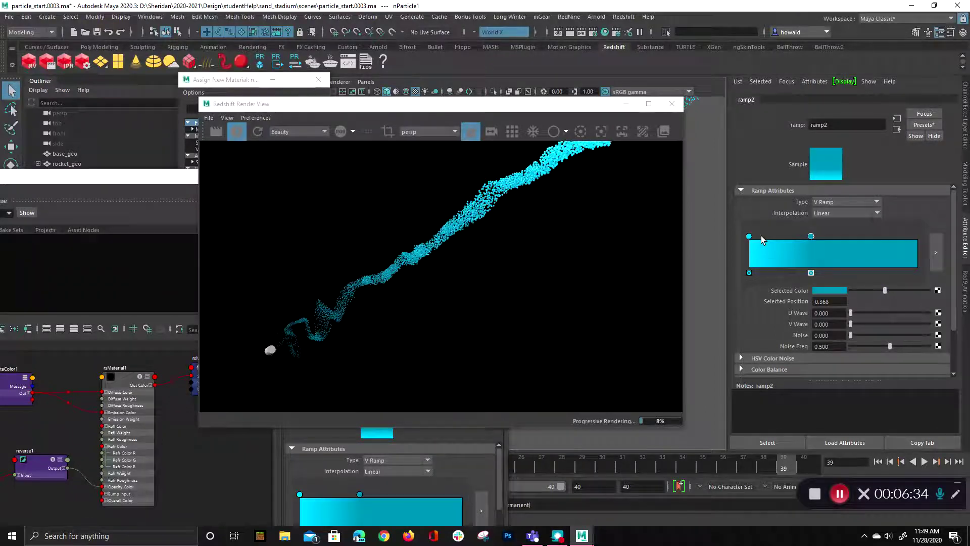
drag(811, 236, 791, 253)
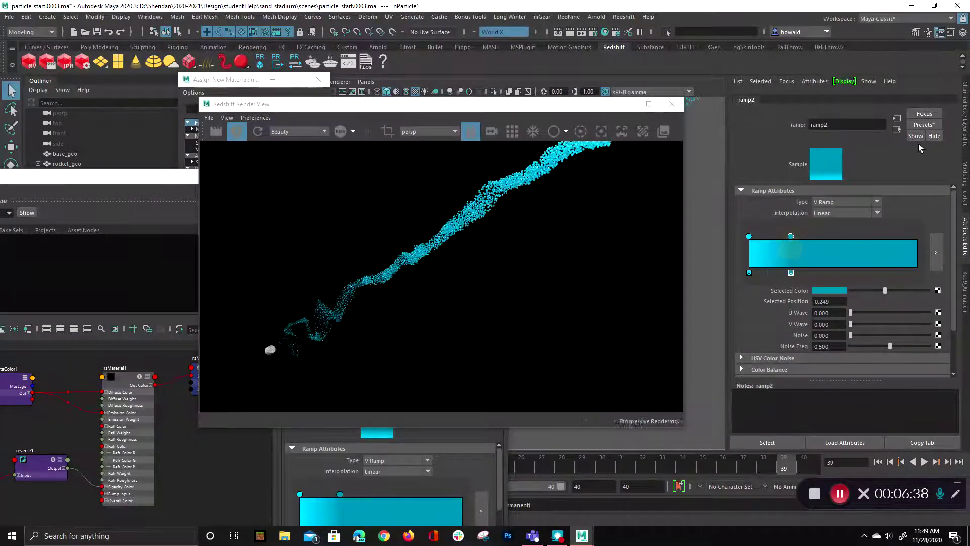
click(853, 253)
click(865, 293)
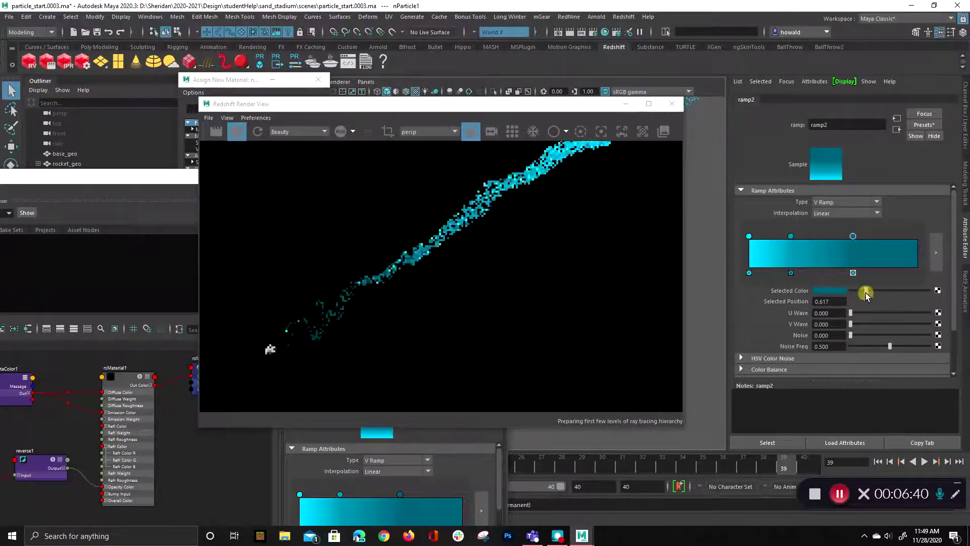
click(898, 131)
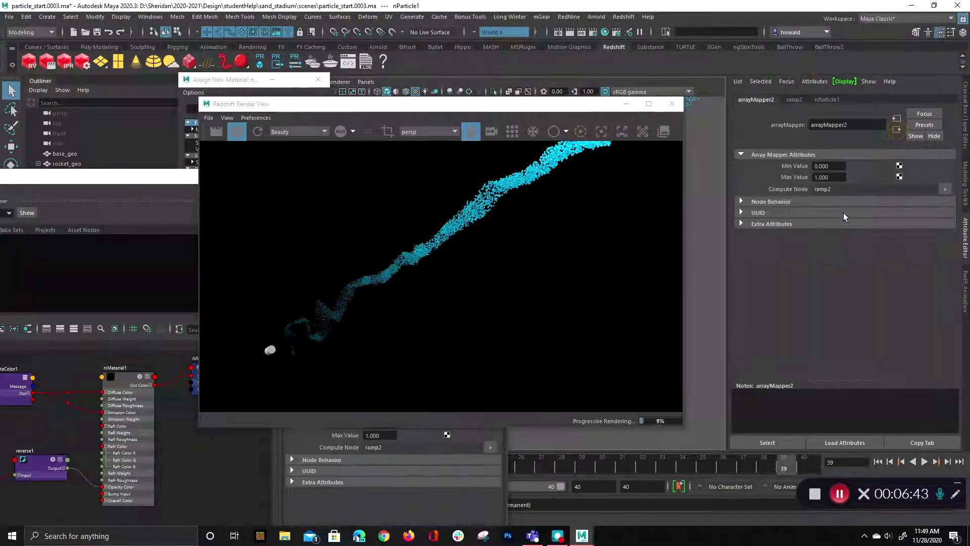
Open the Opacity PP ramp and delete its middle point.
click(897, 130)
right_click(845, 278)
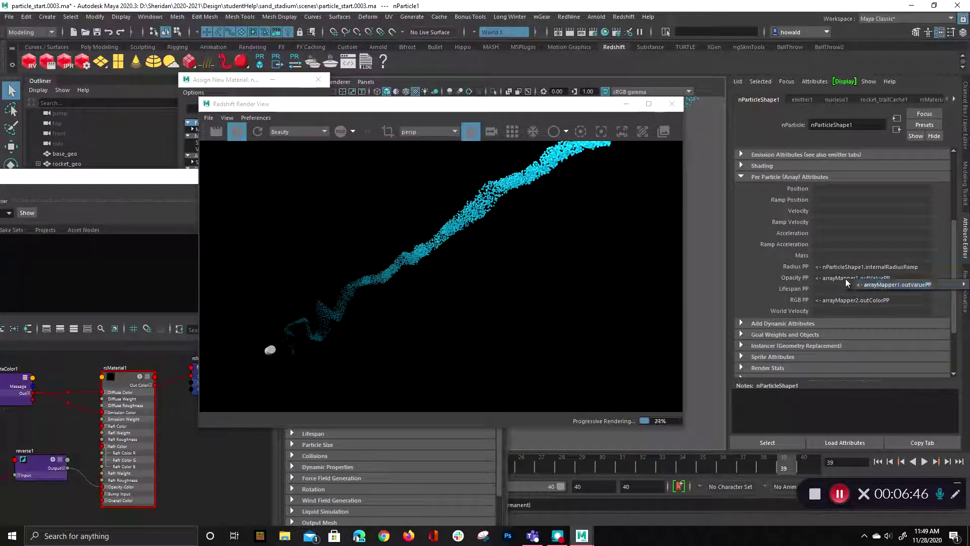
mouse_move(862, 284)
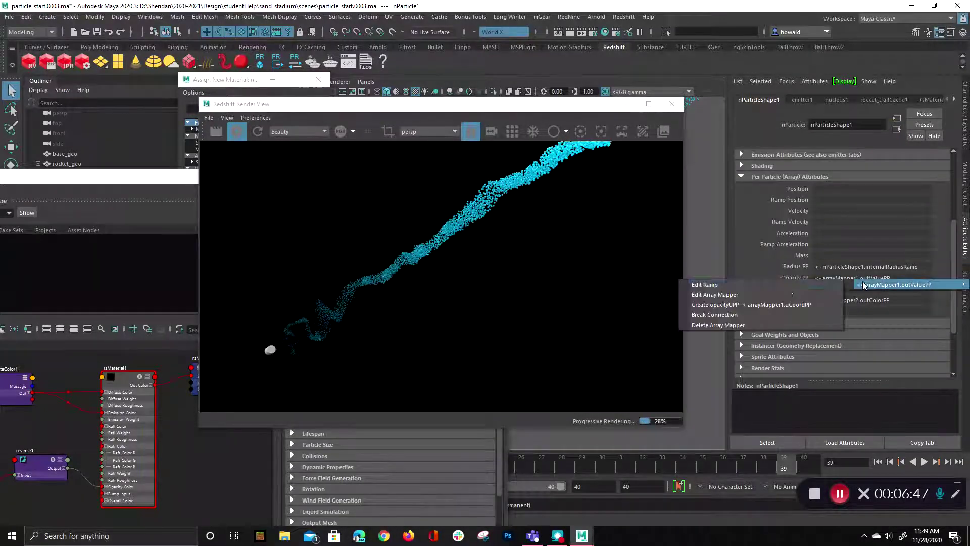
click(759, 285)
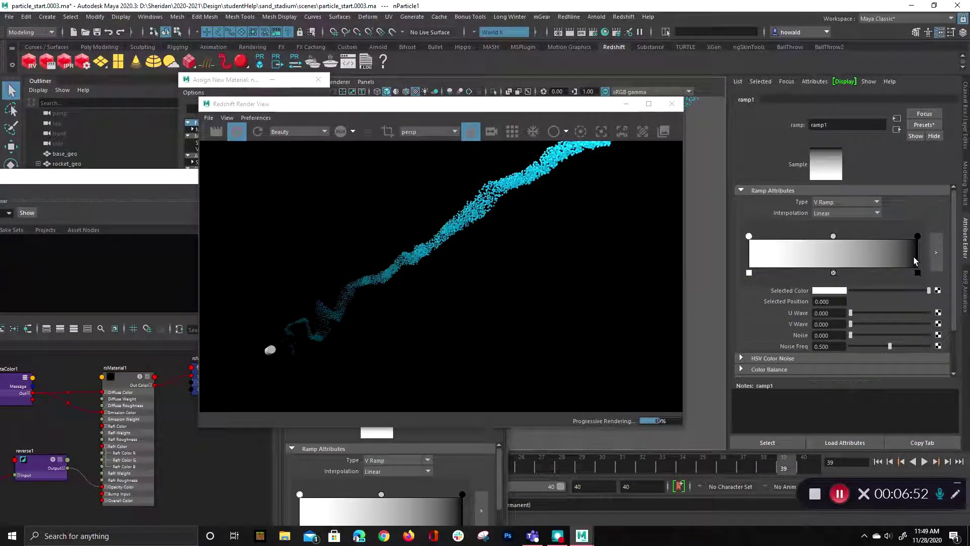
click(834, 273)
Make the opacity ramp white at the start, fading to a black point pulled toward the end, then preview.
mouse_move(918, 236)
mouse_down()
mouse_move(789, 237)
mouse_move(907, 247)
mouse_move(839, 249)
mouse_move(929, 246)
mouse_move(868, 255)
mouse_move(920, 253)
mouse_up()
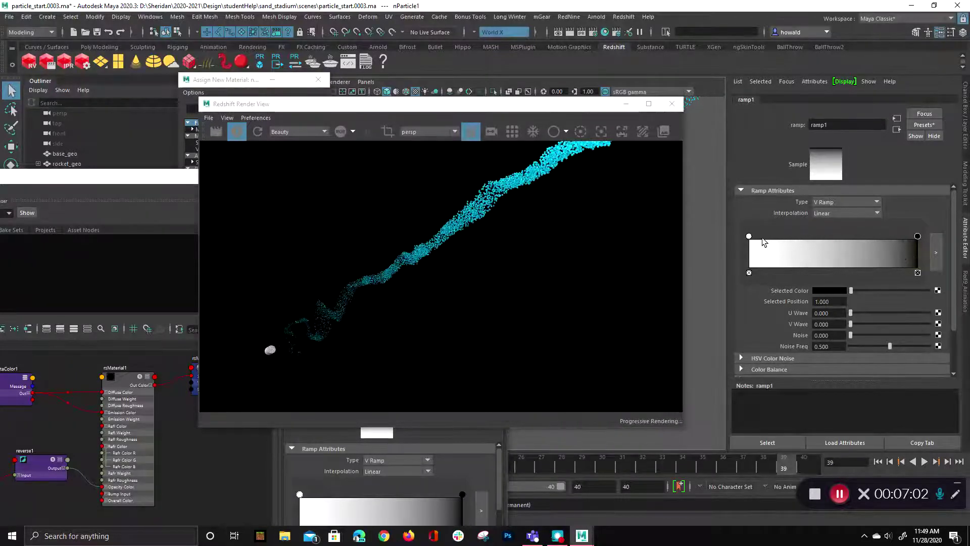
mouse_move(750, 237)
mouse_down()
mouse_move(784, 245)
mouse_move(751, 251)
mouse_up()
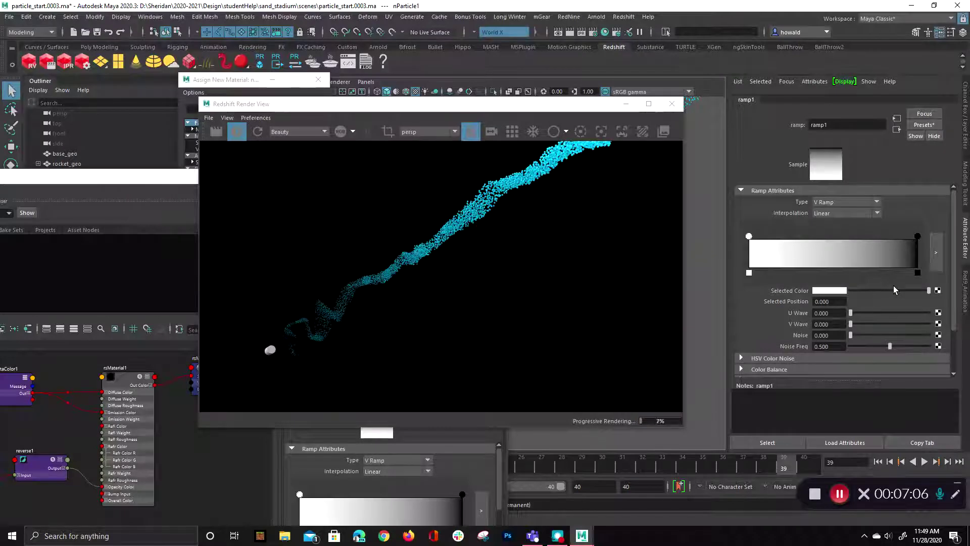
mouse_move(896, 290)
mouse_down()
mouse_move(848, 295)
mouse_move(906, 289)
mouse_up()
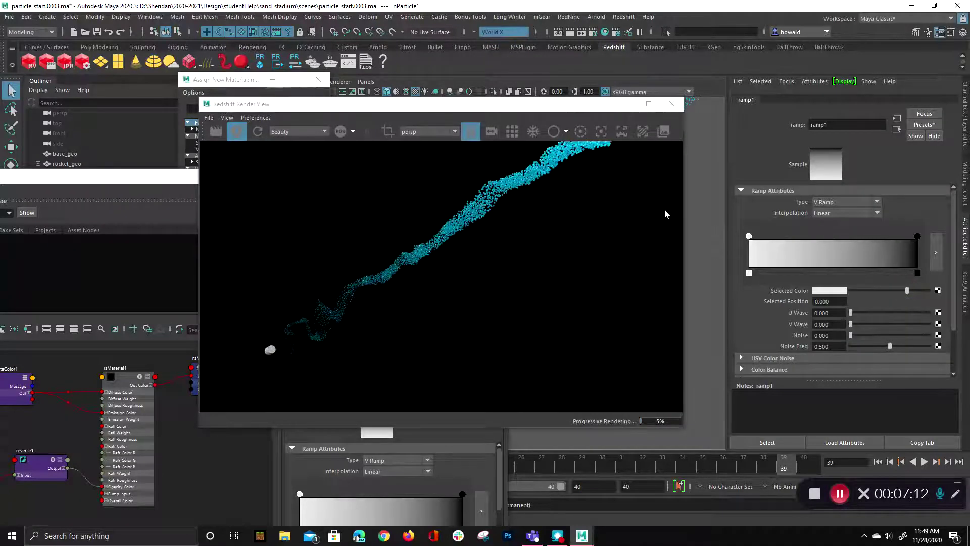
click(914, 290)
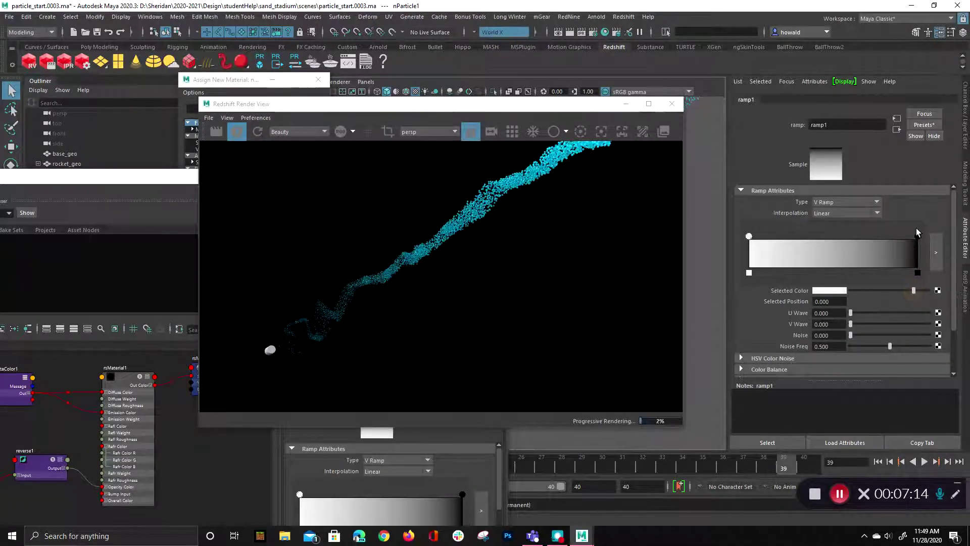
drag(918, 236, 893, 225)
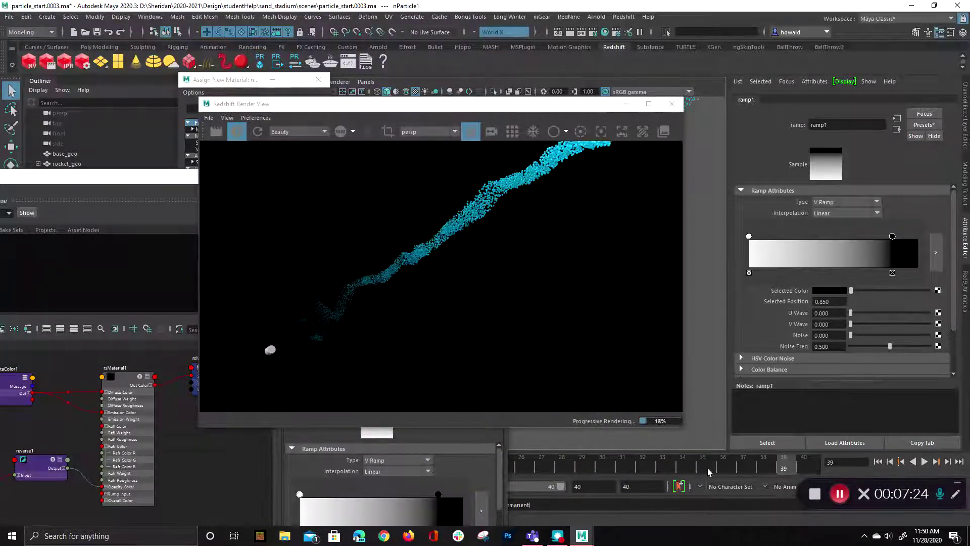
key(alt+v)
Stop playback at frame 32 and show nParticleShape1's attributes via ramp1's output connection.
click(521, 471)
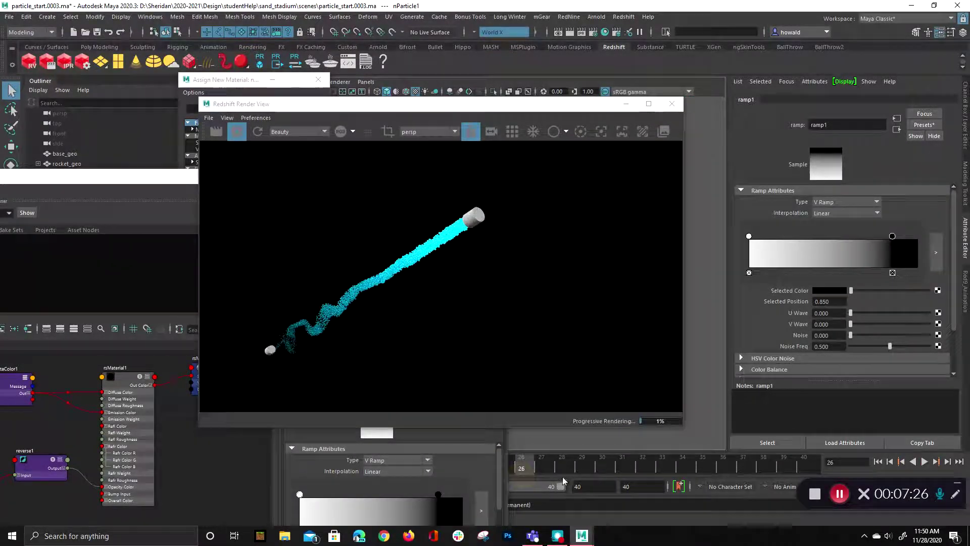
key(alt+v)
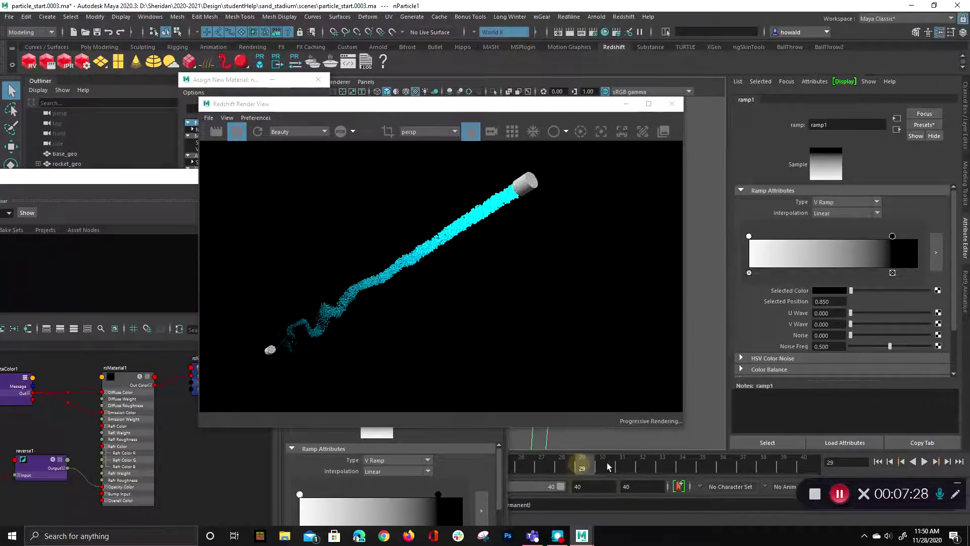
click(651, 463)
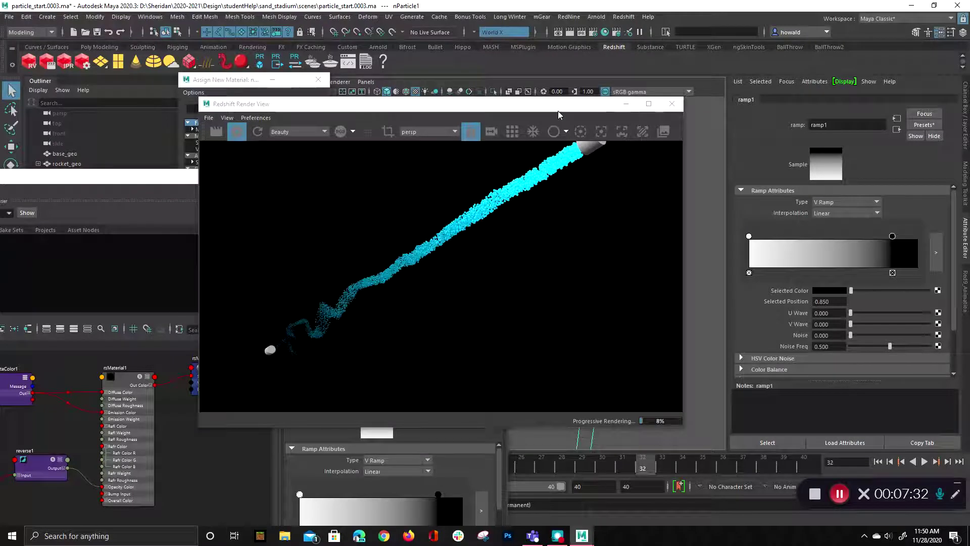
drag(558, 111, 717, 159)
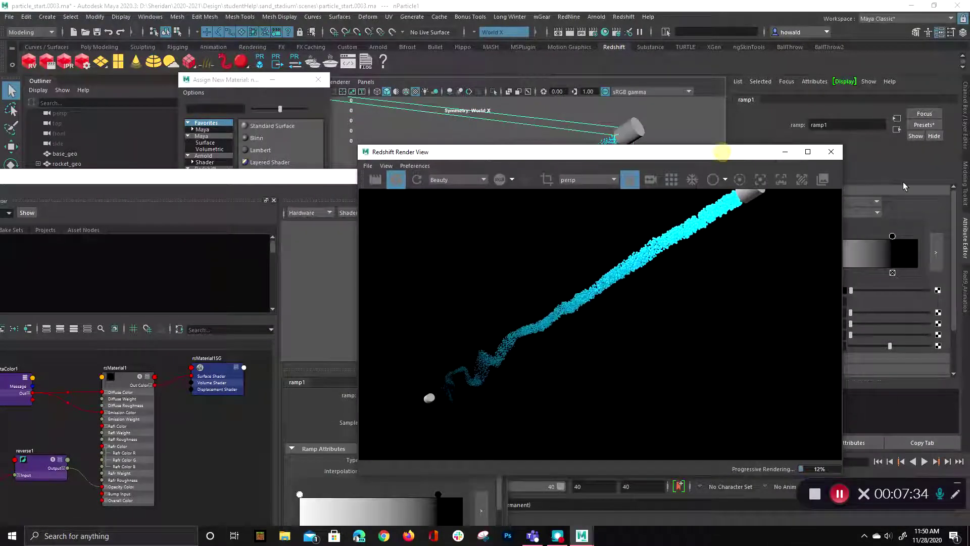
click(897, 128)
click(898, 129)
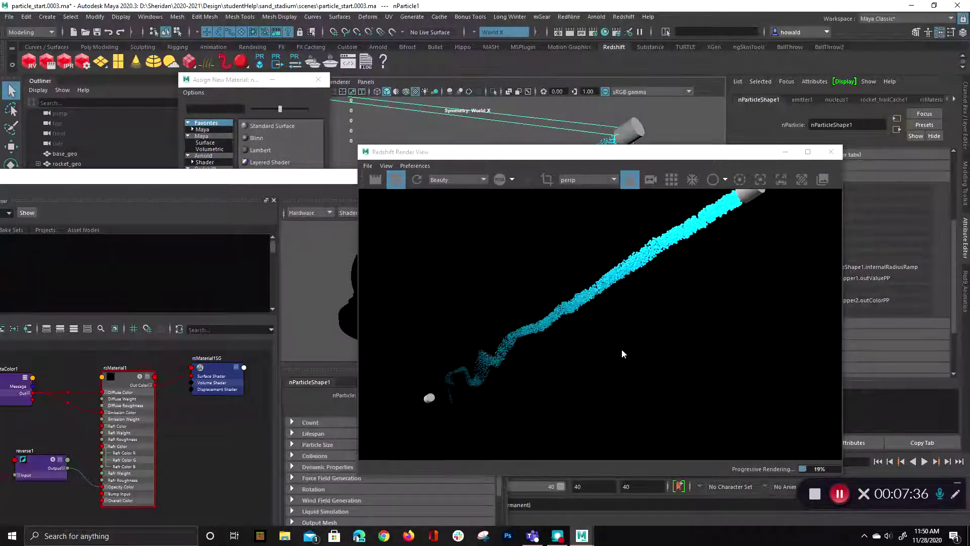
drag(671, 154, 530, 125)
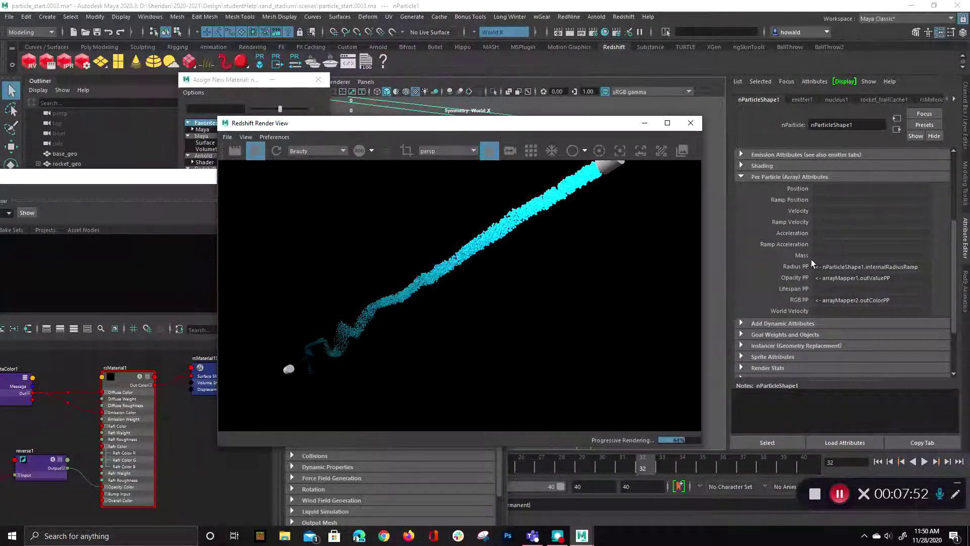
scroll(836, 245, up, 5)
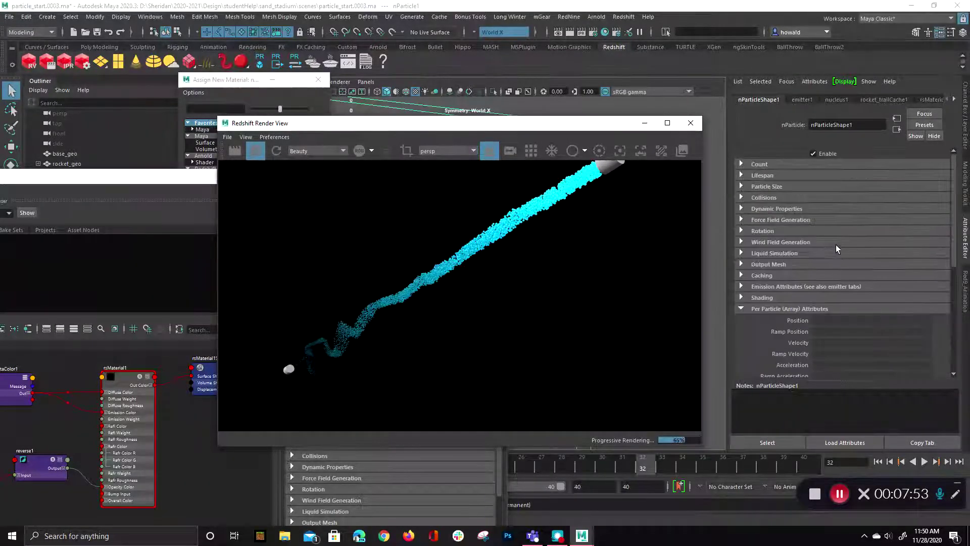
Under Particle Size, set the Radius Scale ramp's start value to 0.32.
click(741, 184)
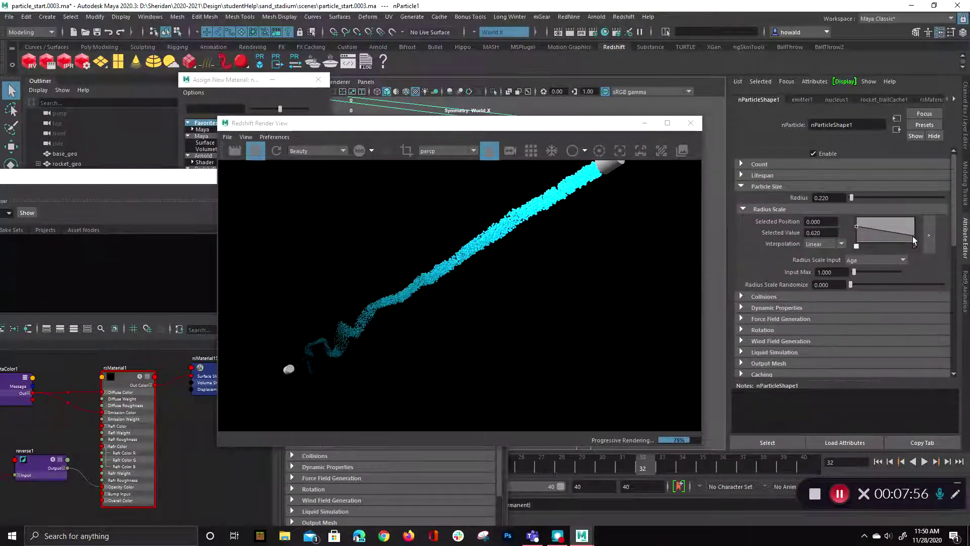
click(913, 237)
drag(856, 227, 855, 232)
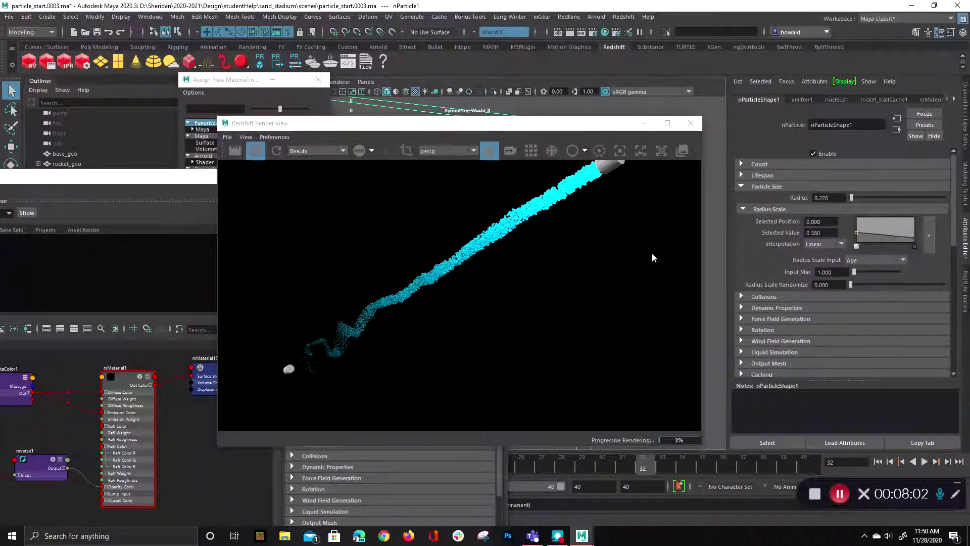
drag(857, 235, 856, 246)
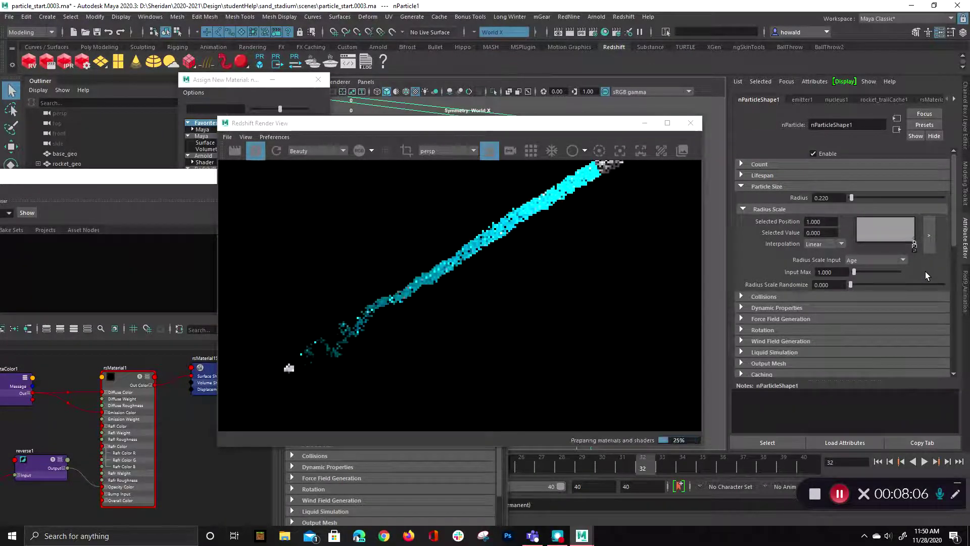
text(0.32)
key(Return)
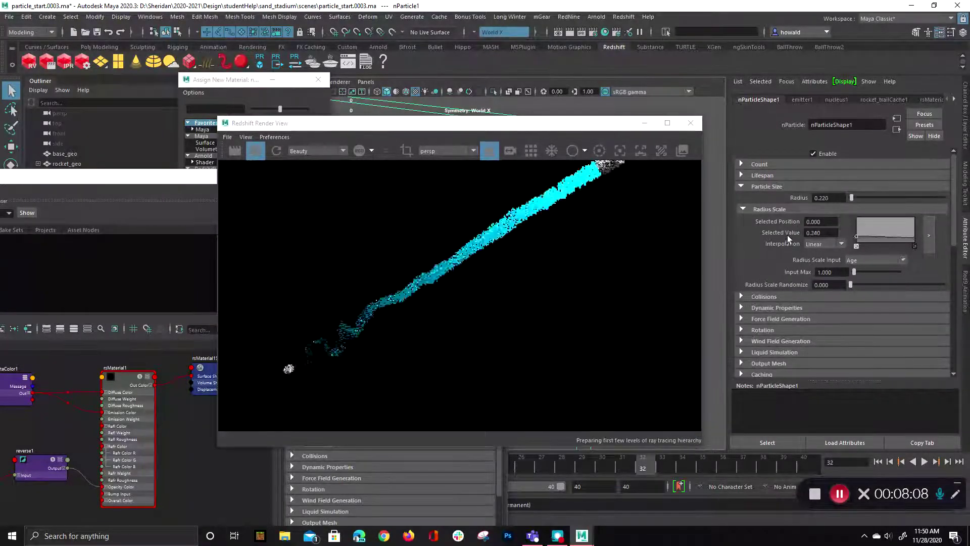
Replay the trail to frame 36 and set the particle Radius to 0.200.
mouse_move(856, 197)
mouse_down()
mouse_move(842, 199)
mouse_move(852, 198)
mouse_up()
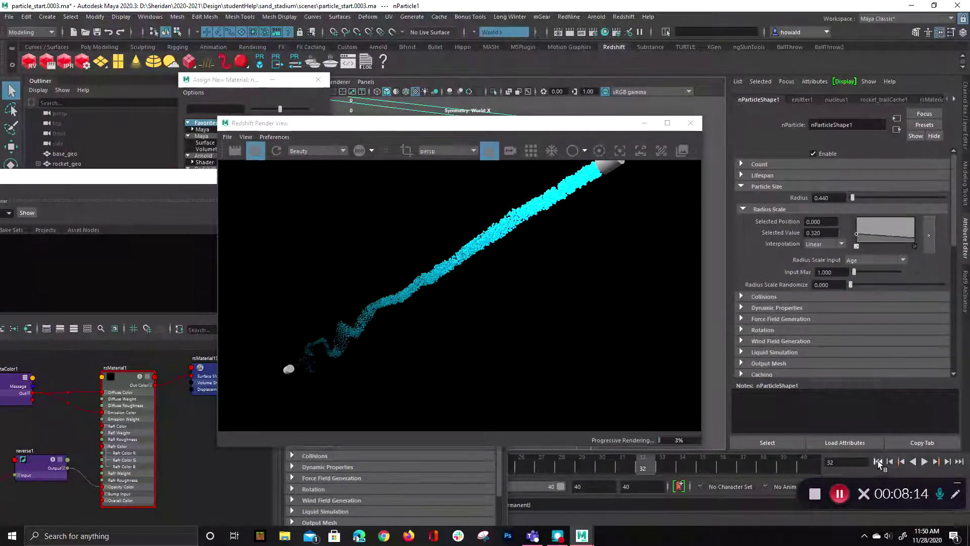
click(878, 461)
click(924, 462)
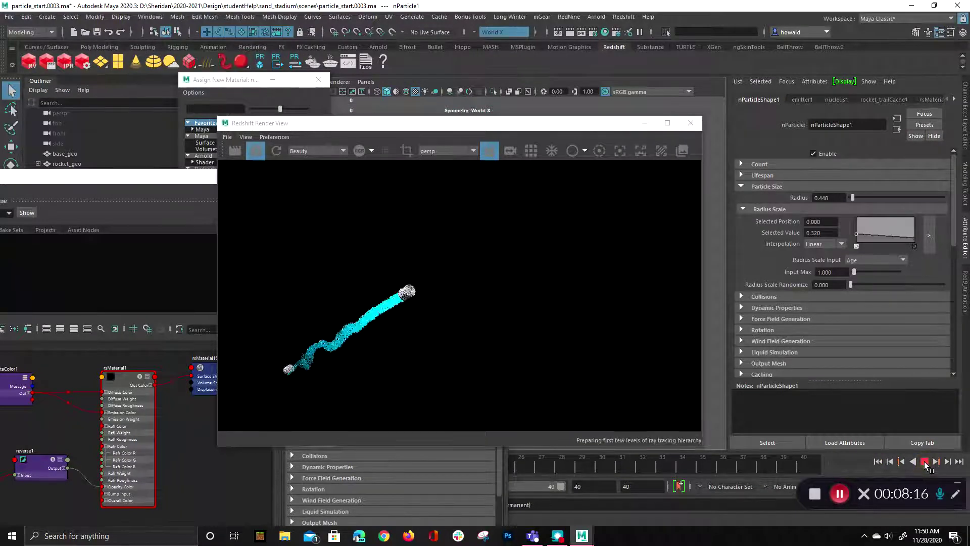
click(924, 461)
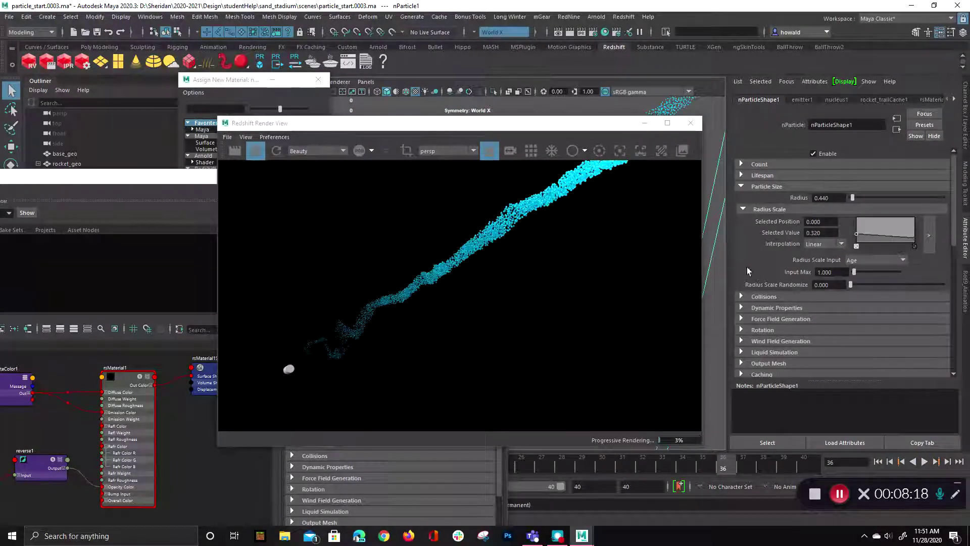
drag(835, 198, 821, 198)
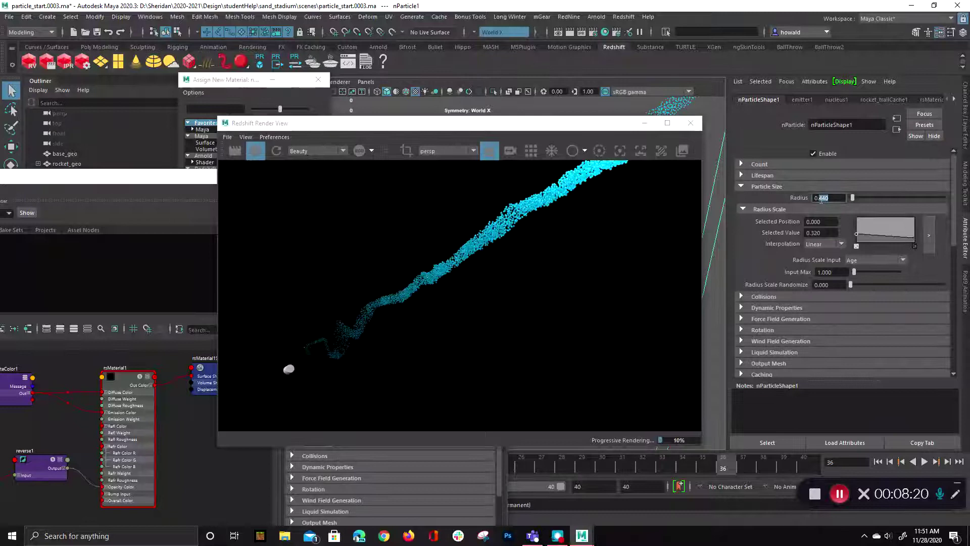
key(Return)
Switch to the FX menu set and tear off the nCache menu as a floating panel.
click(439, 17)
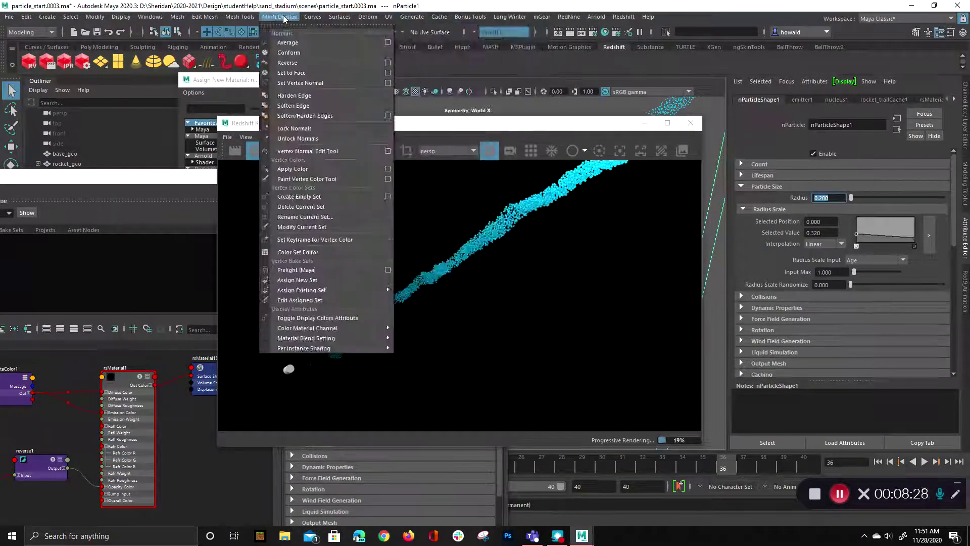
click(115, 43)
click(30, 32)
click(26, 65)
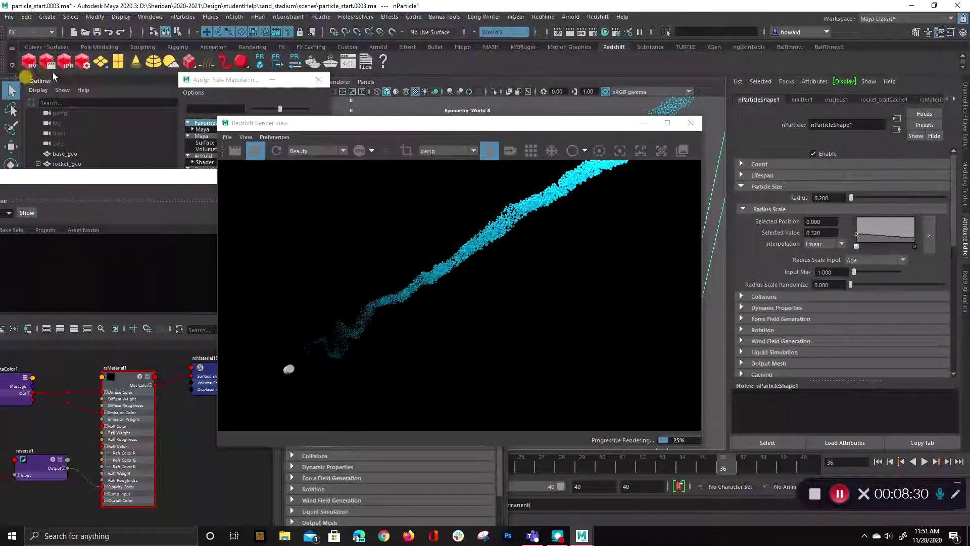
click(321, 16)
click(335, 29)
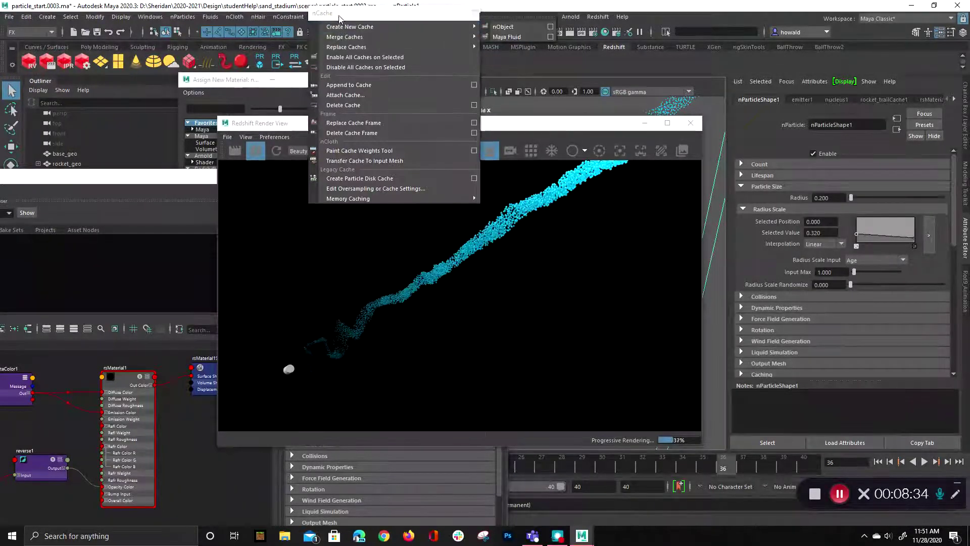
mouse_move(402, 29)
drag(405, 13, 156, 18)
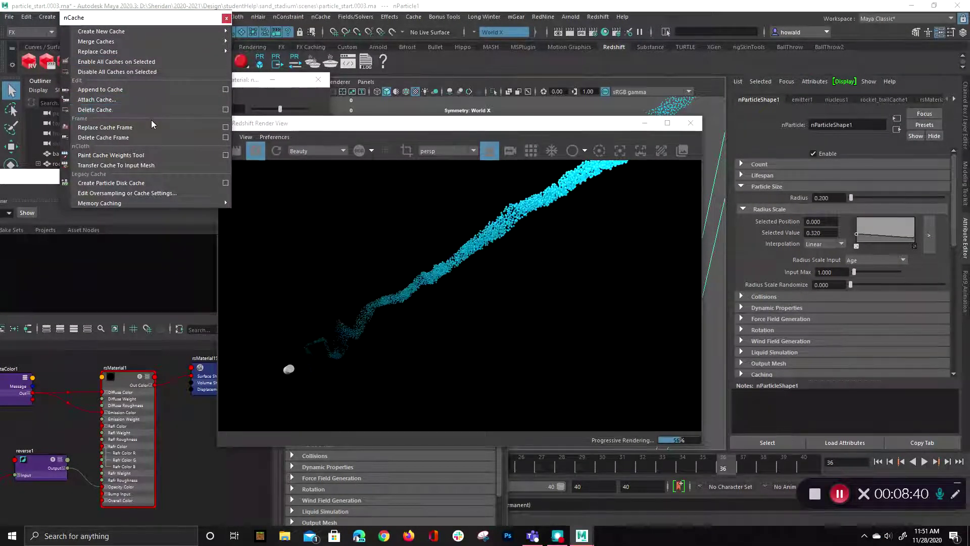
Delete the rocket_trailCache1 cache and replay the simulation from frame 1 to 36.
click(148, 107)
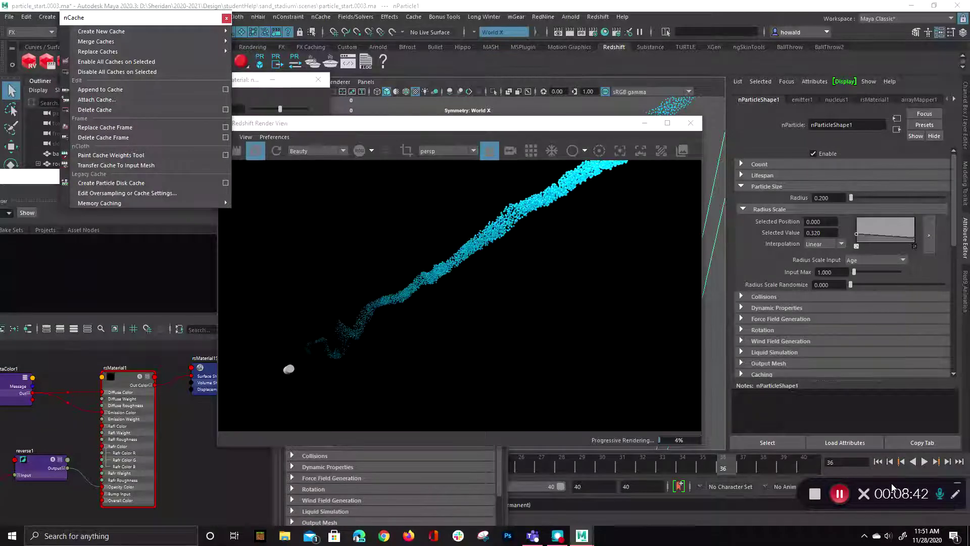
click(879, 462)
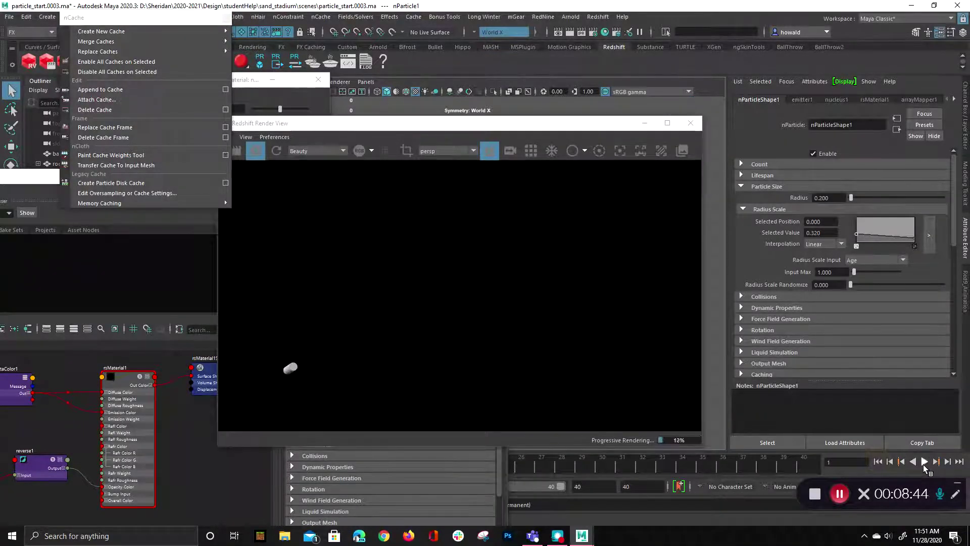
click(924, 464)
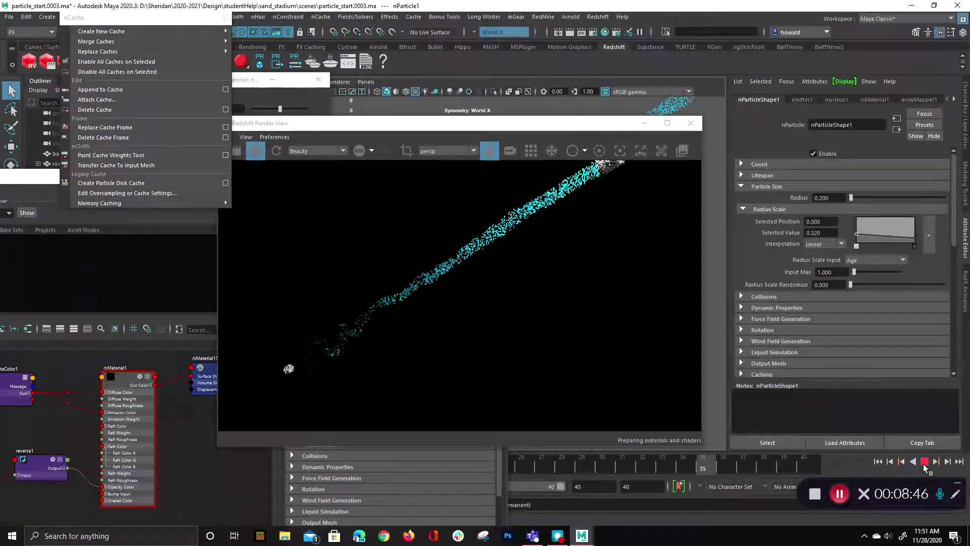
click(923, 464)
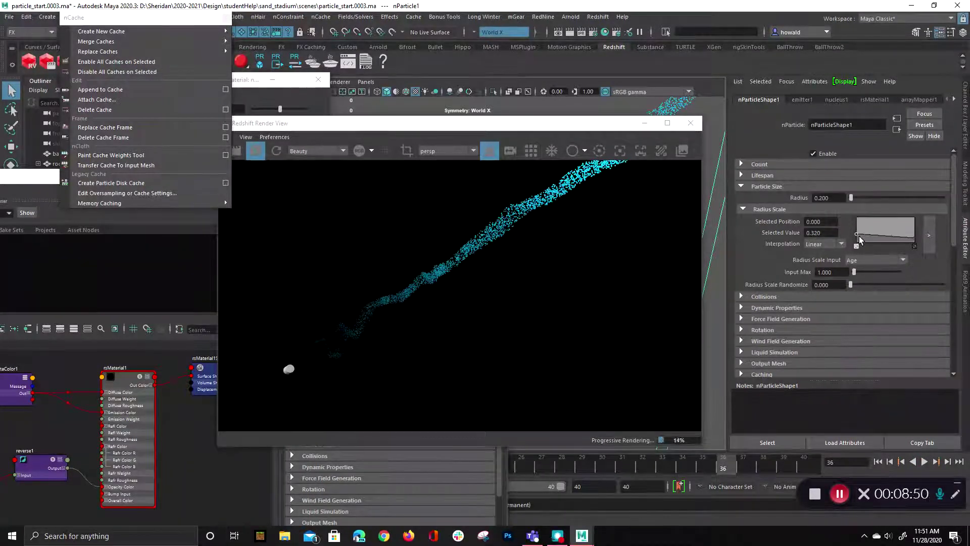
Shrink the particles' birth size and set emitter1's Rate to 30000 particles per second.
drag(859, 236, 850, 235)
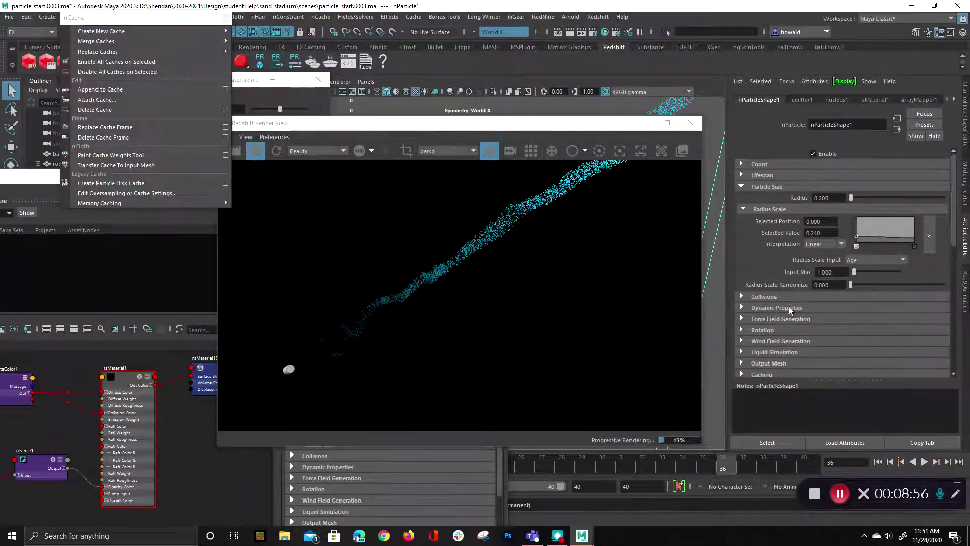
click(764, 296)
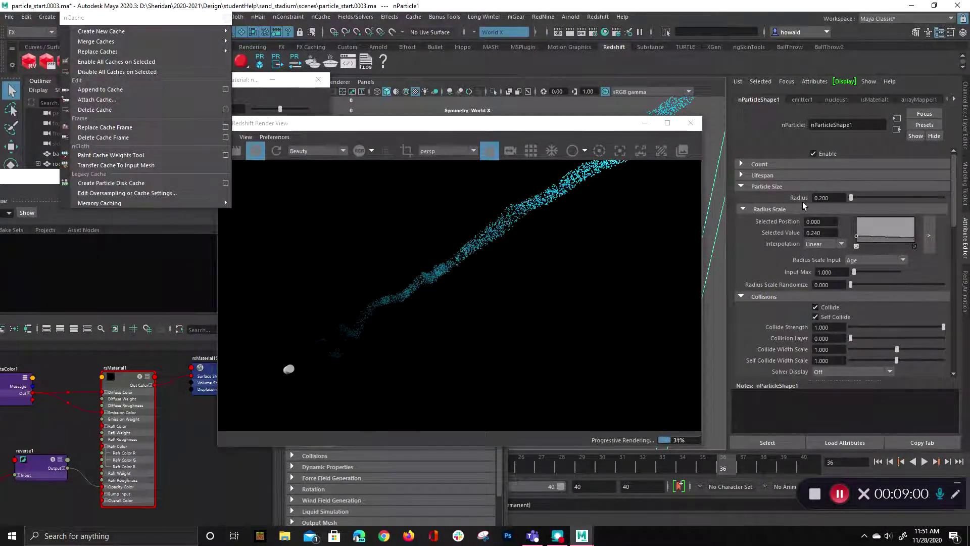
click(801, 100)
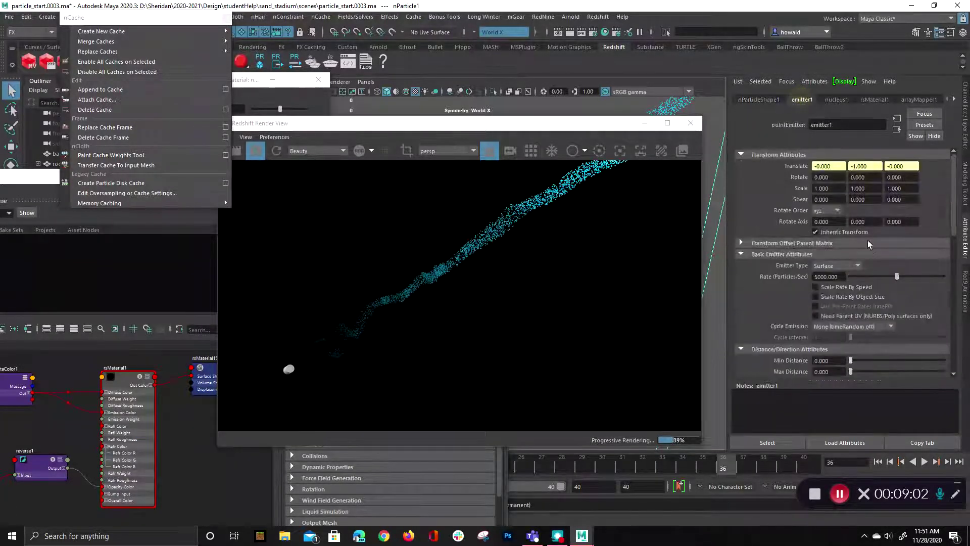
click(821, 277)
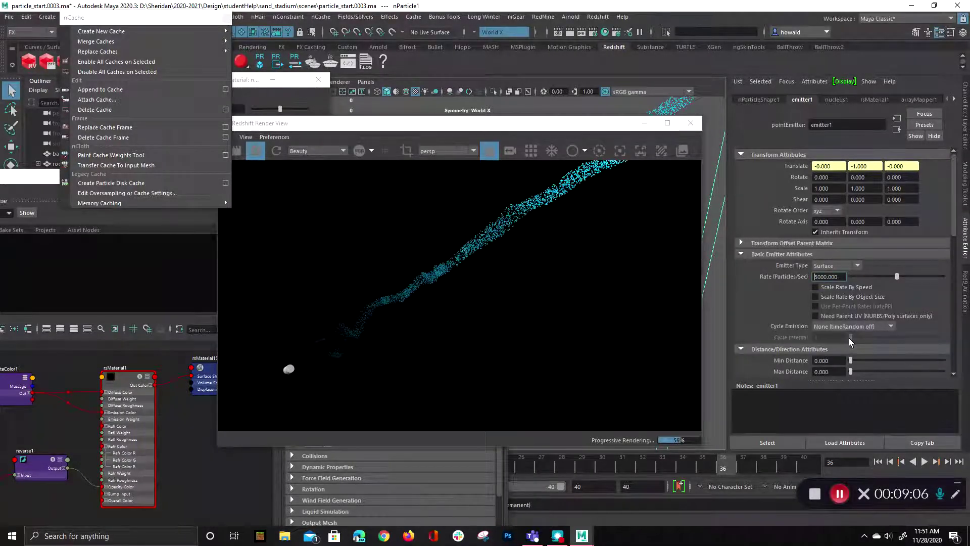
text(30000)
key(Return)
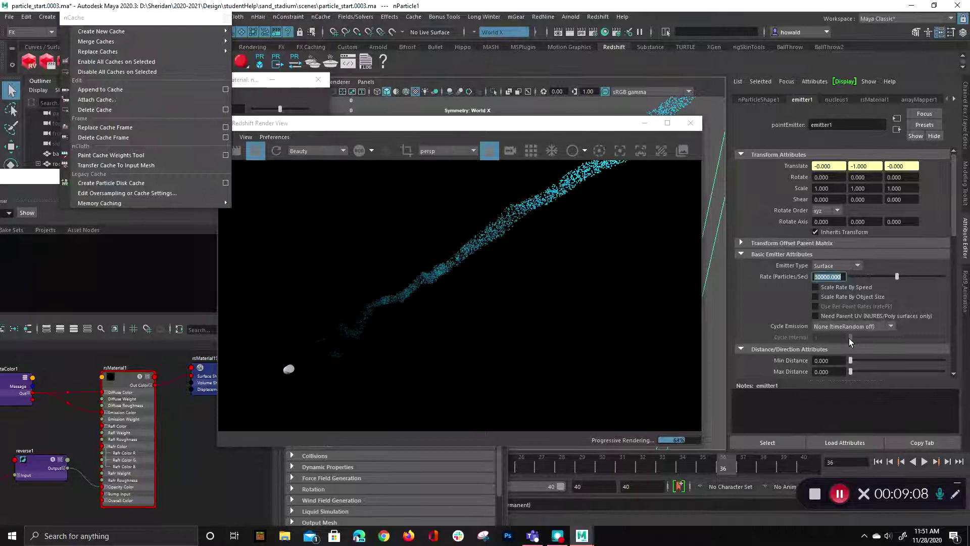
Replay the simulation from the first frame to frame 33 to check the denser trail.
click(878, 462)
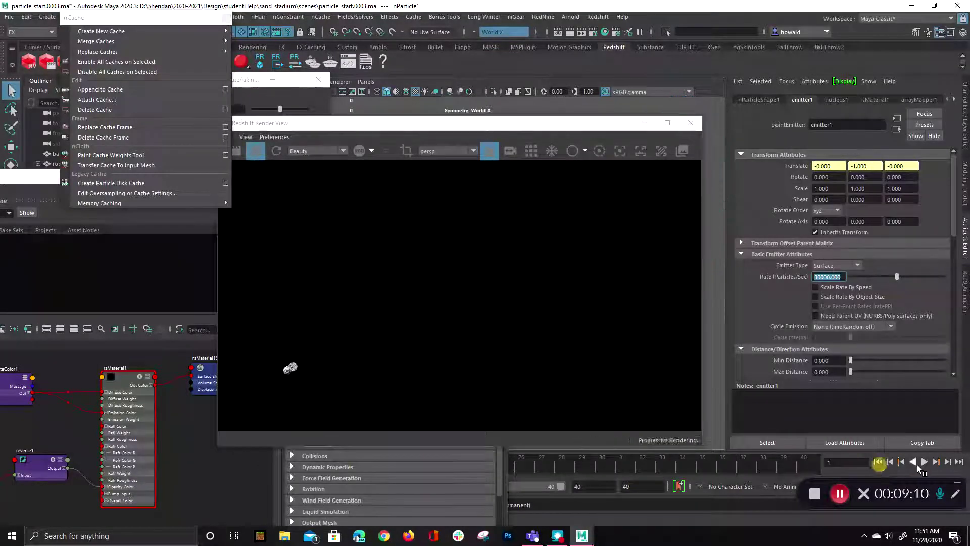
click(923, 462)
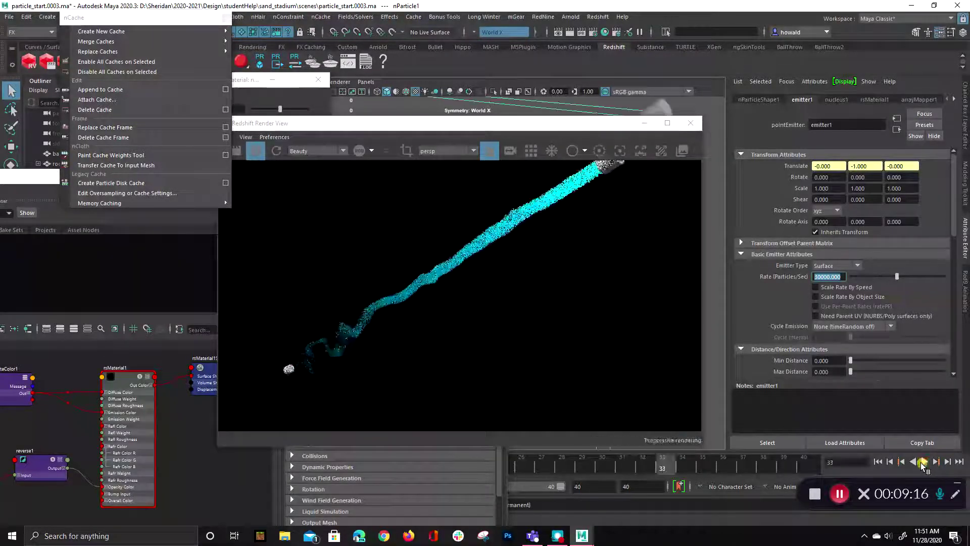
click(921, 462)
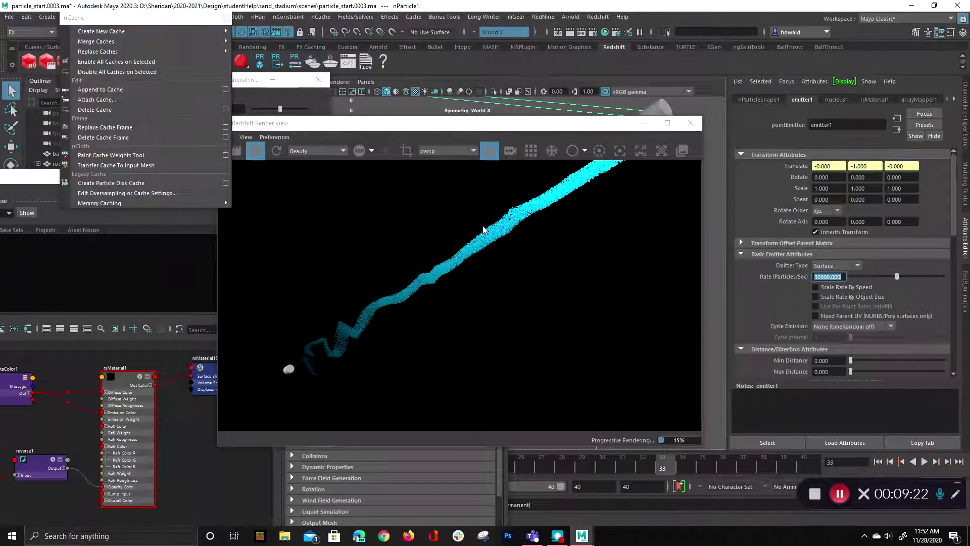
scroll(833, 312, down, 3)
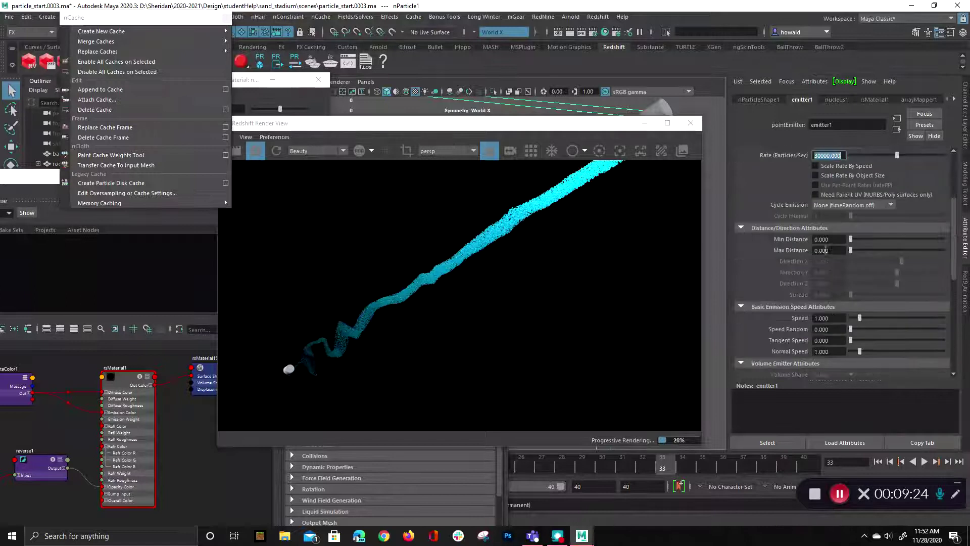
scroll(823, 263, up, 3)
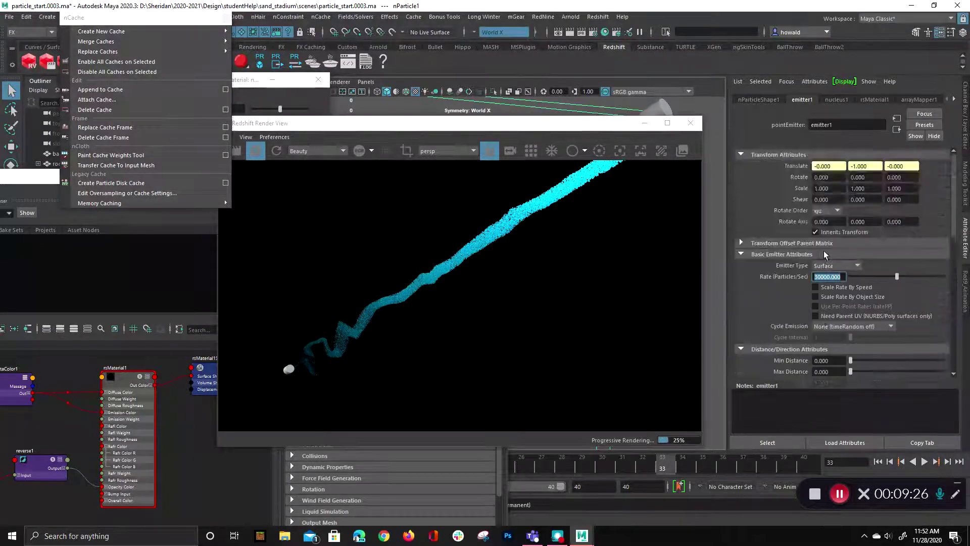
click(754, 100)
Turn off Self Collide on nParticleShape1 and replay the simulation to frame 37.
click(823, 320)
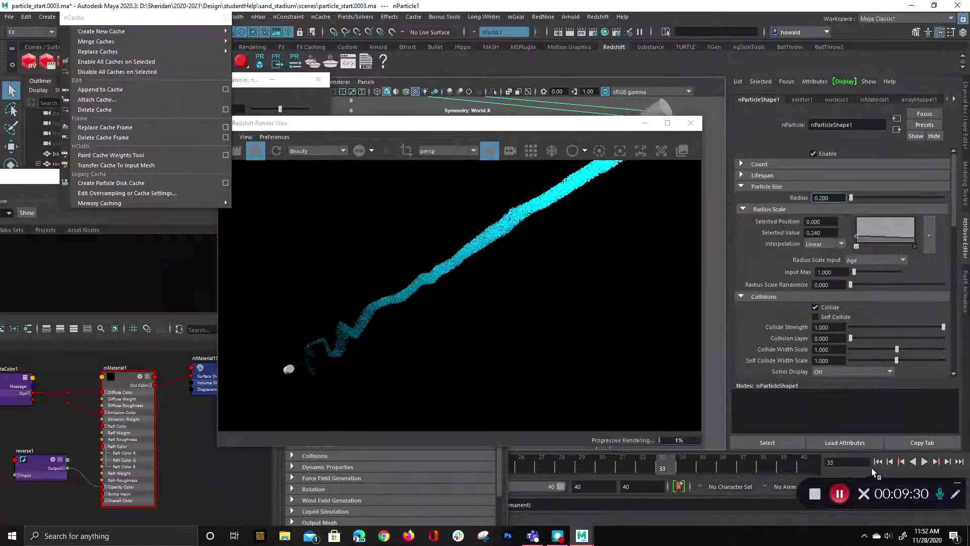
click(876, 462)
click(923, 462)
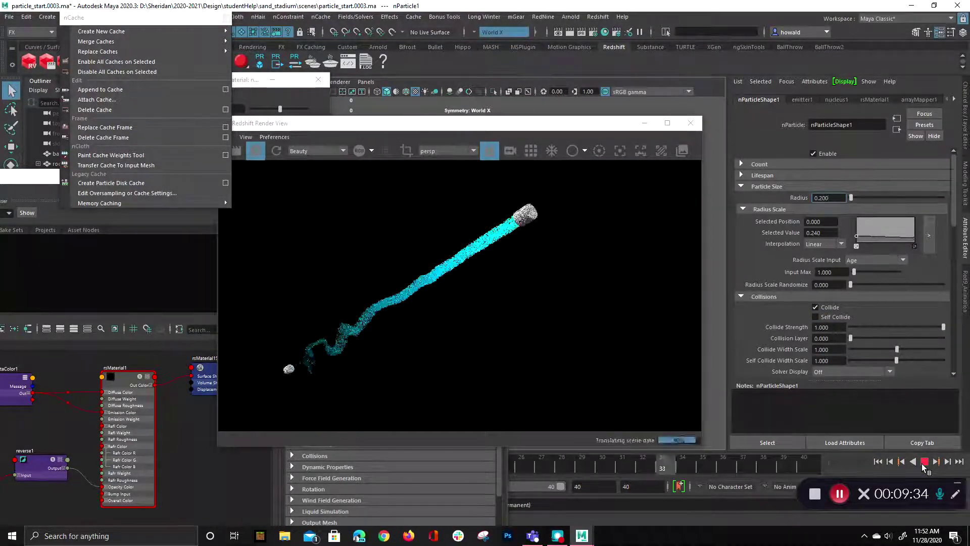
click(922, 462)
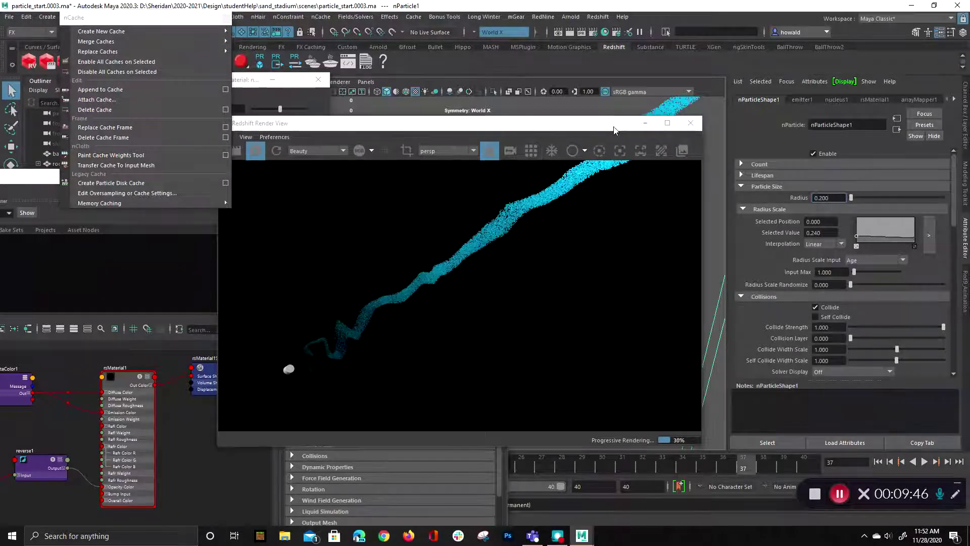
drag(629, 130, 372, 146)
Orbit and pan the persp view around the cylinder and trail at frame 39.
alt+drag(515, 222, 625, 286)
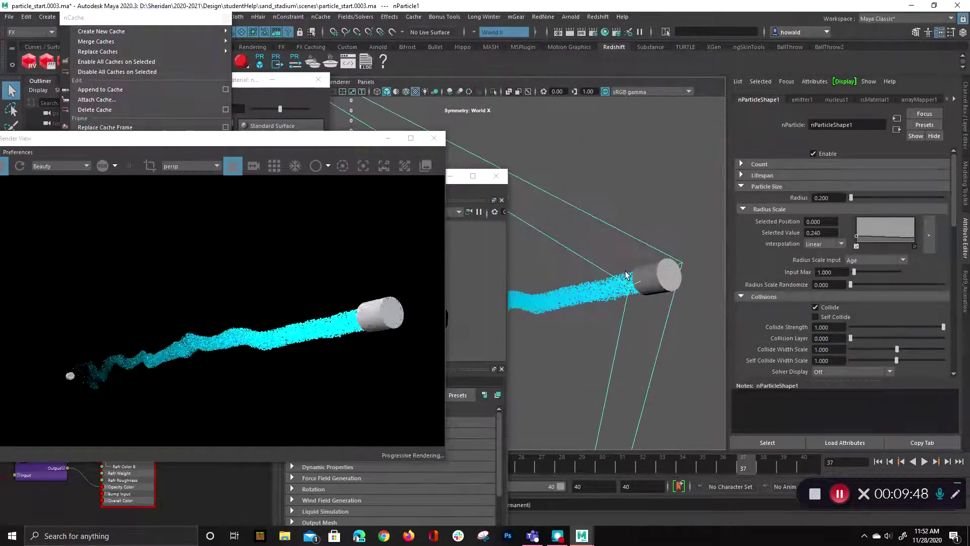
alt+middle_drag(625, 287, 646, 263)
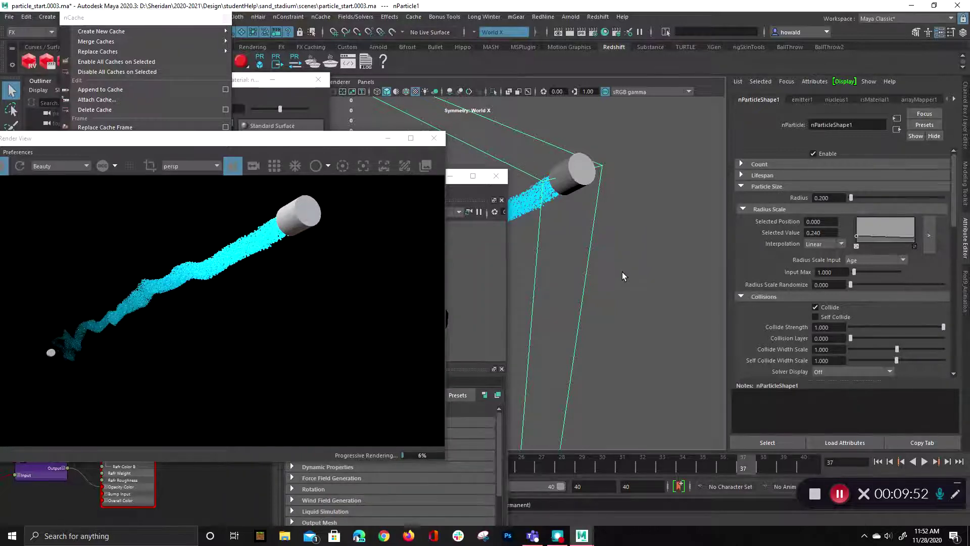
click(923, 463)
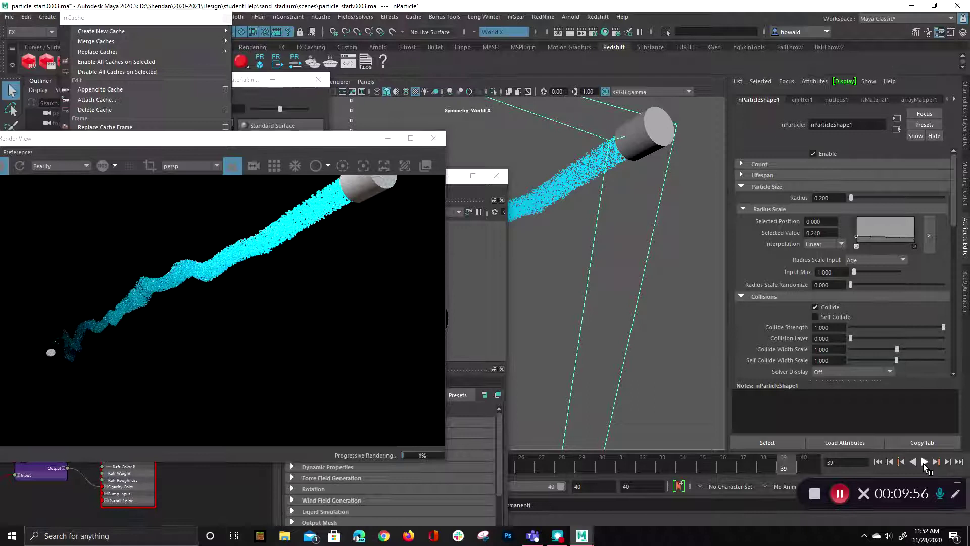
alt+middle_drag(647, 312, 629, 318)
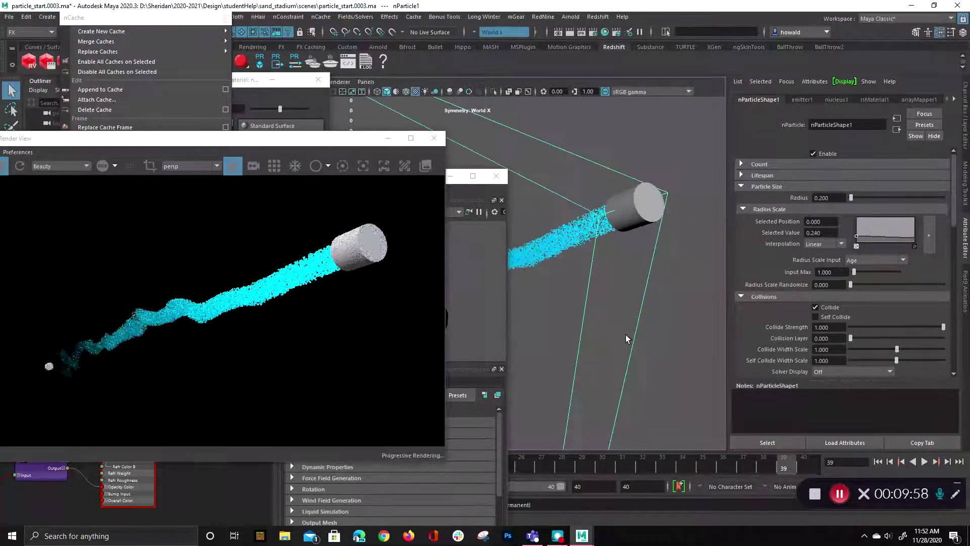
alt+drag(606, 320, 613, 297)
alt+middle_drag(613, 297, 640, 286)
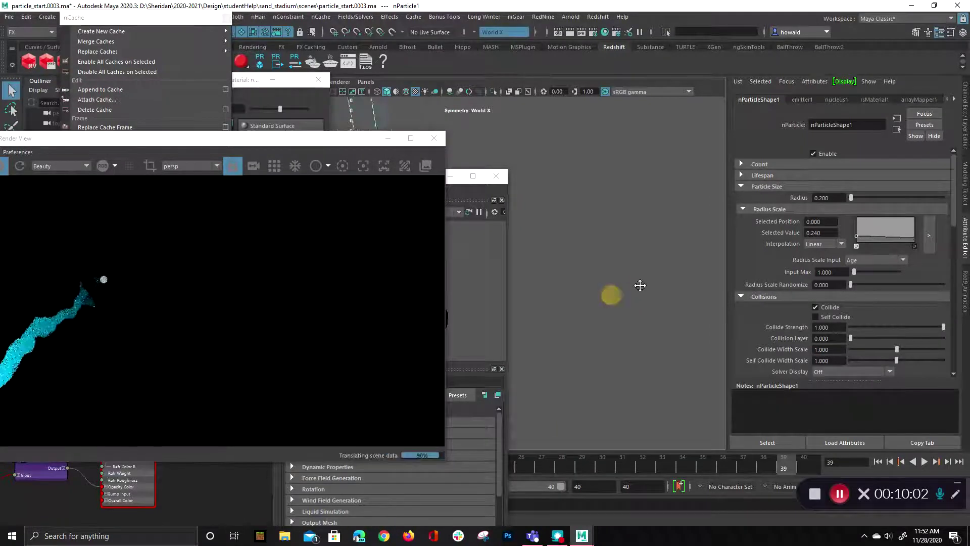
mouse_move(640, 285)
alt+mouse_down()
mouse_move(632, 266)
mouse_move(678, 268)
mouse_move(638, 276)
alt+mouse_up()
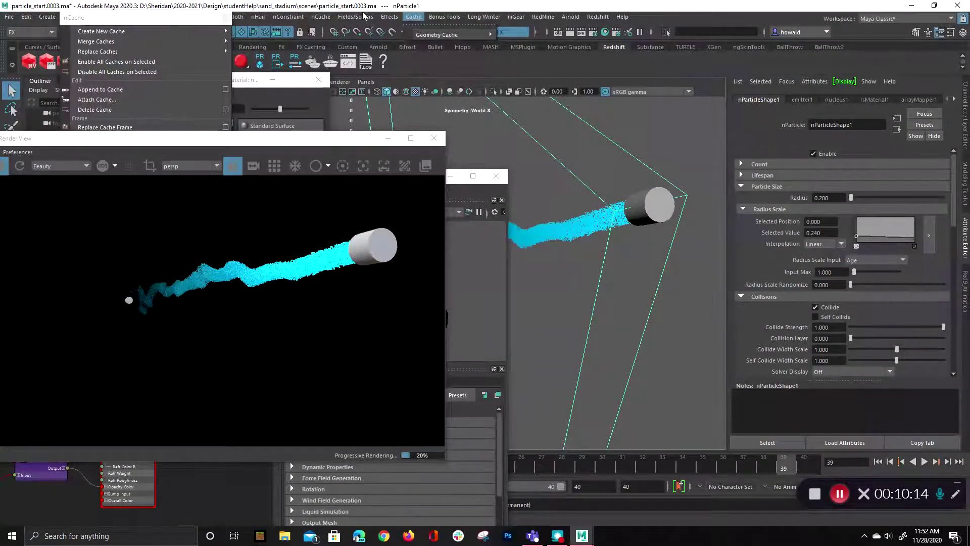
Open the Create nCache Options dialog from the nCache menu.
click(300, 18)
mouse_move(333, 45)
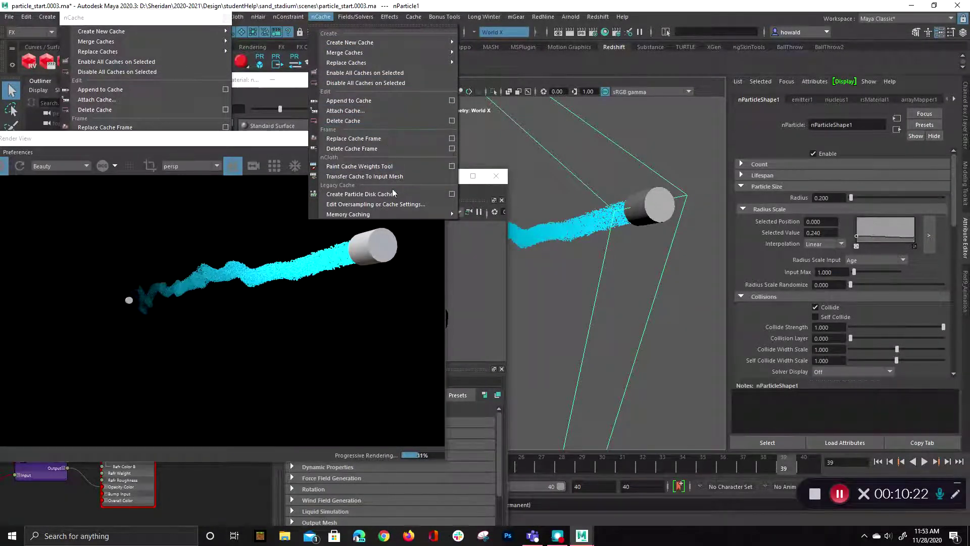
click(361, 193)
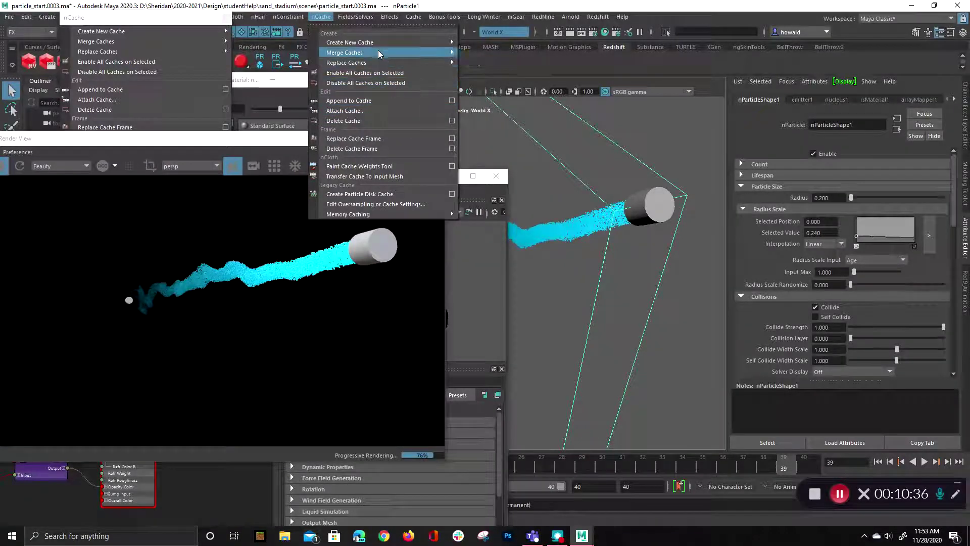
Cache the particles as a new nObject nCache named rocket_thrust2, simulating through frame 40.
mouse_move(380, 42)
click(528, 42)
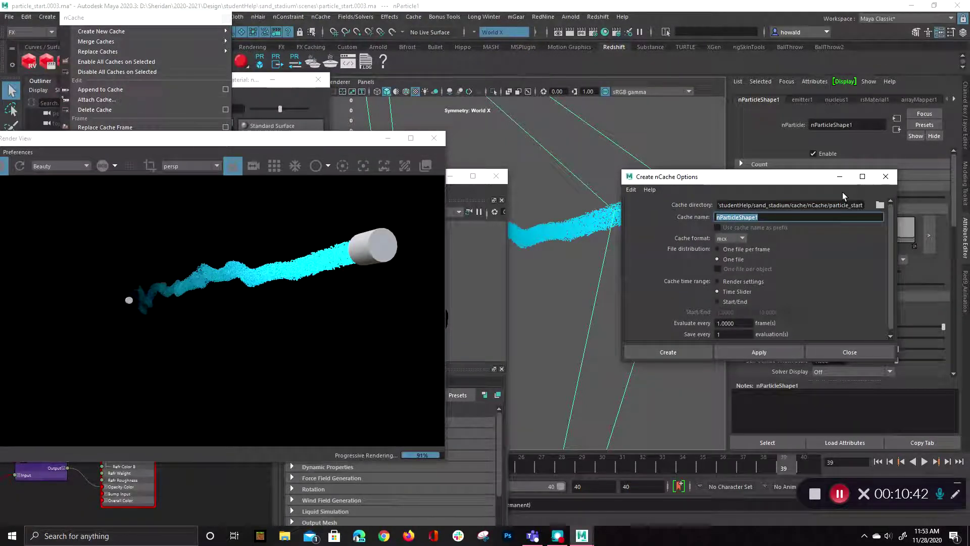
text(rocket_thrust)
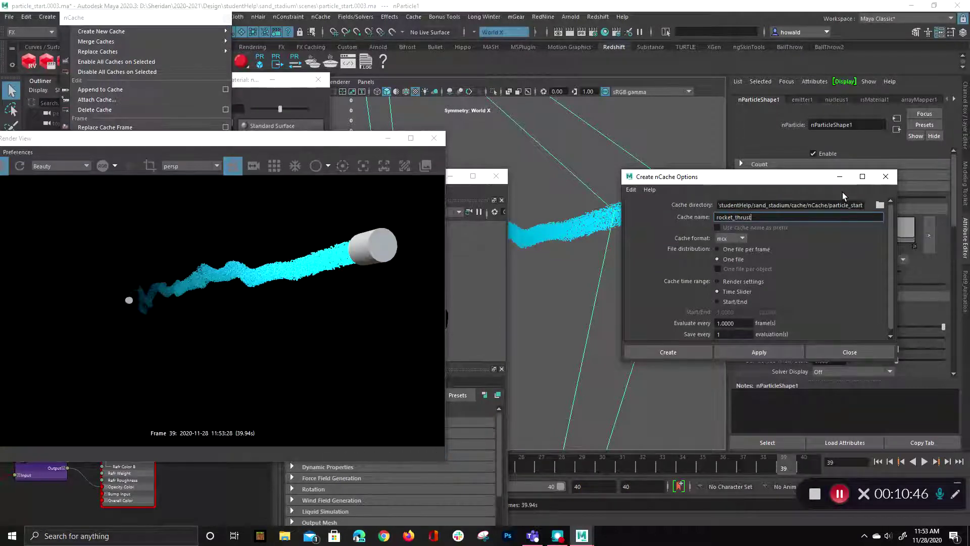
text(2)
scroll(735, 278, down, 1)
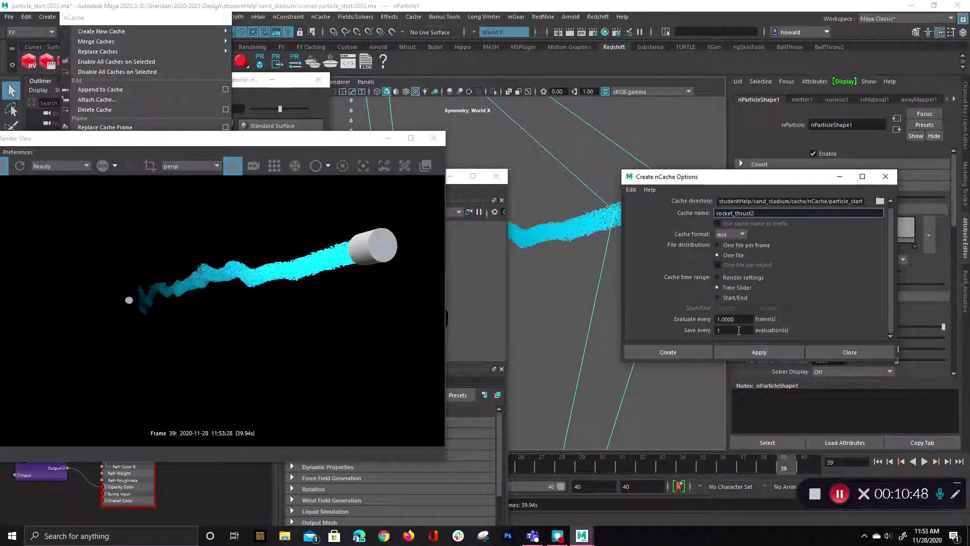
click(682, 356)
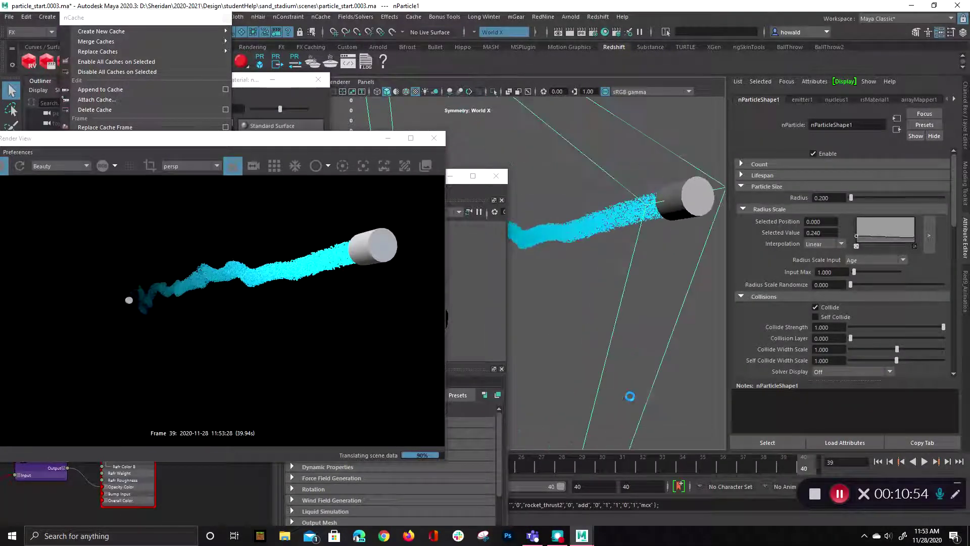
Play the cached particle trail from frame 33 to frame 40, then pan and orbit to review it.
click(276, 80)
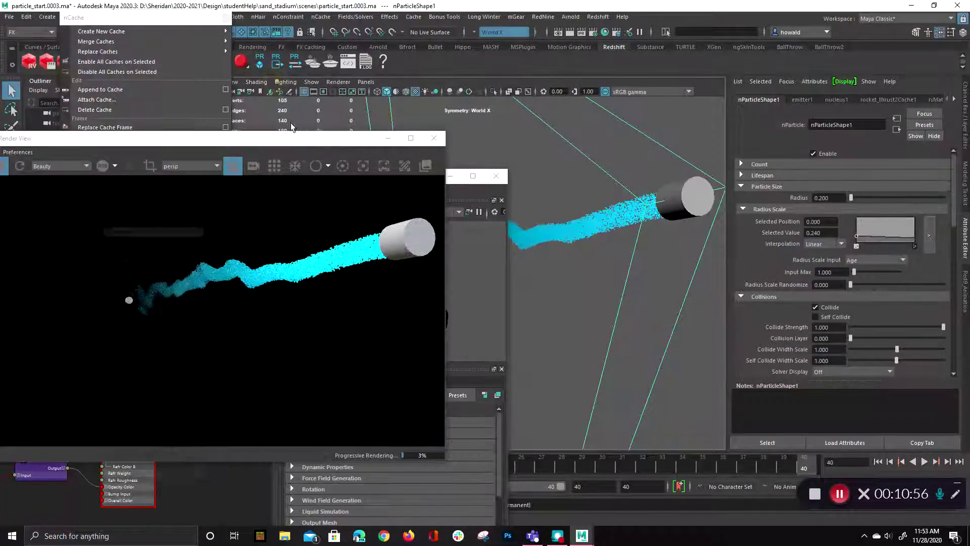
click(662, 467)
key(alt+v)
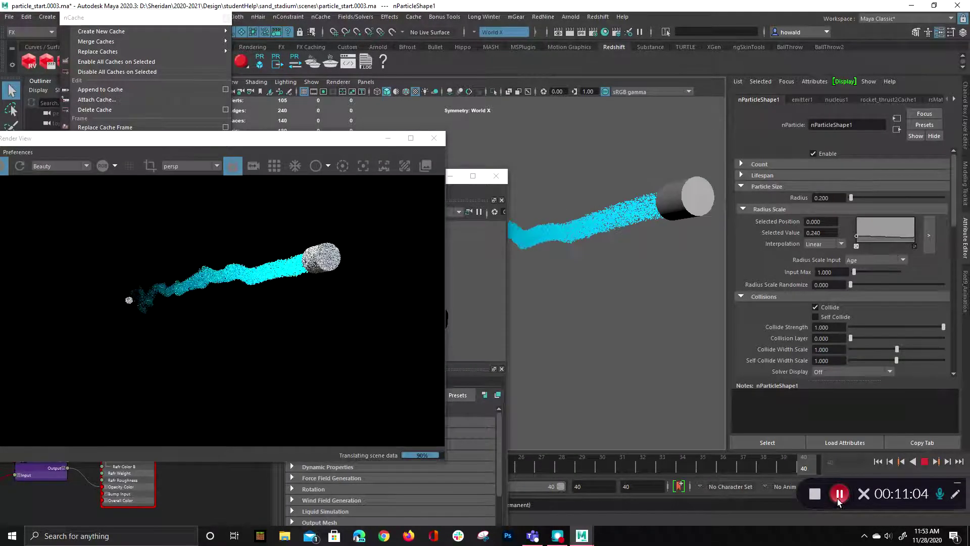
key(Escape)
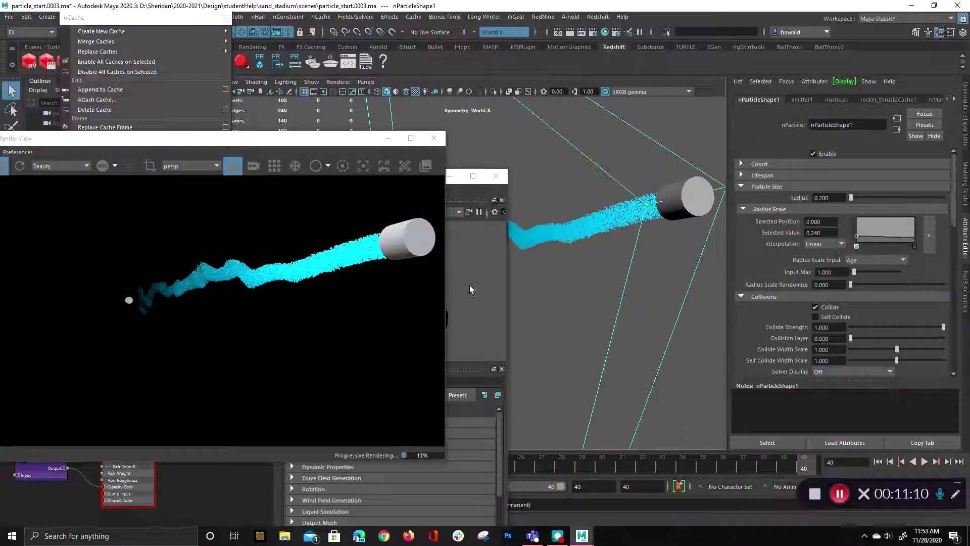
alt+middle_drag(623, 292, 615, 320)
alt+drag(625, 292, 556, 281)
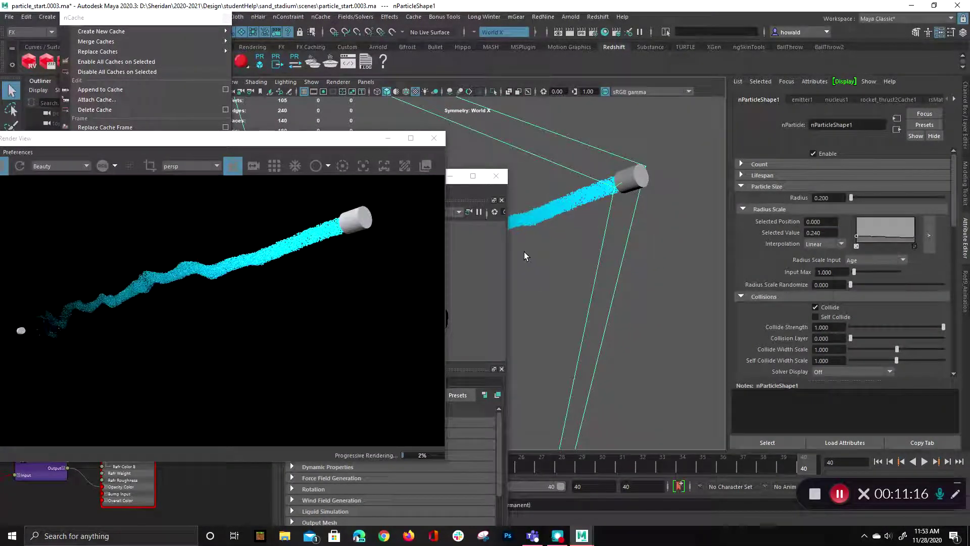